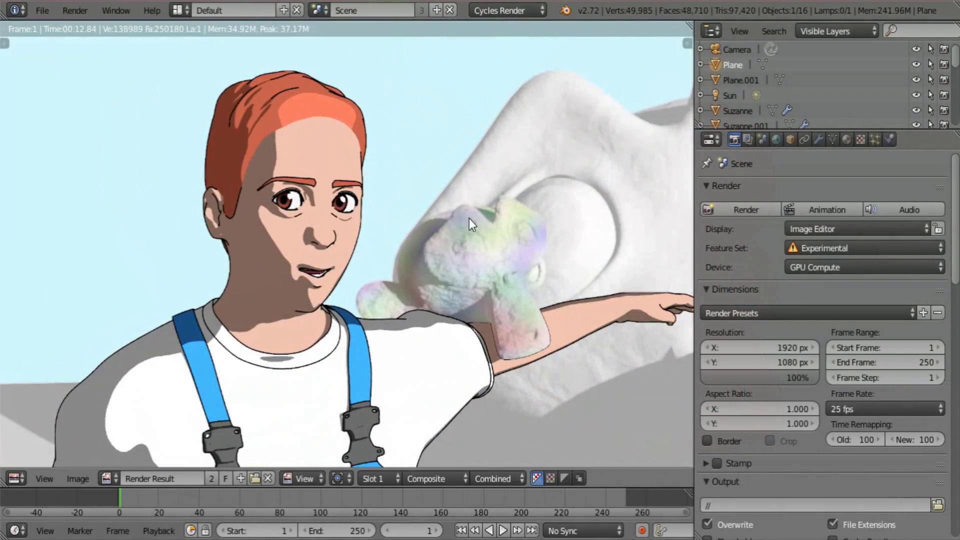
- Pan around the render result, then turn the area into the compositing Node Editor
{"action": "middle_click_drag", "start_coordinate": [564, 229], "coordinate": [343, 245]}
{"action": "scroll", "coordinate": [550, 240], "scroll_direction": "up", "scroll_amount": 6}
{"action": "scroll", "coordinate": [405, 335], "scroll_direction": "up", "scroll_amount": 1}
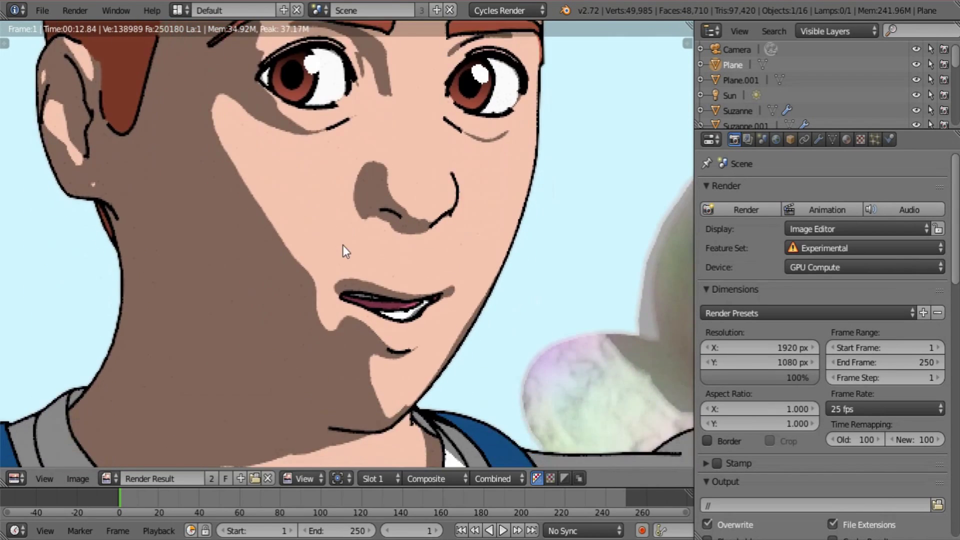
{"action": "scroll", "coordinate": [341, 245], "scroll_direction": "down", "scroll_amount": 1}
{"action": "scroll", "coordinate": [356, 289], "scroll_direction": "down", "scroll_amount": 2}
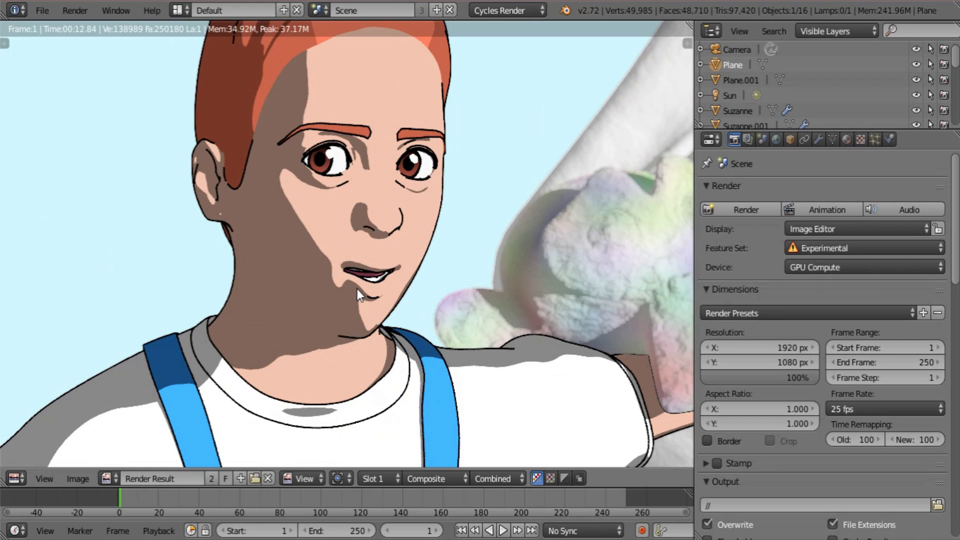
{"action": "middle_click_drag", "start_coordinate": [415, 212], "coordinate": [400, 242]}
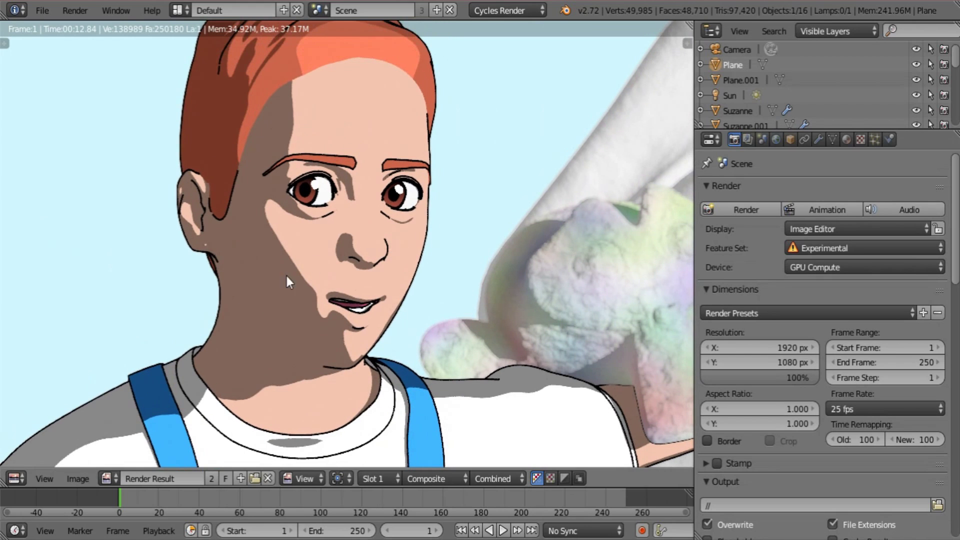
{"action": "left_click", "coordinate": [22, 476]}
{"action": "left_click", "coordinate": [24, 465]}
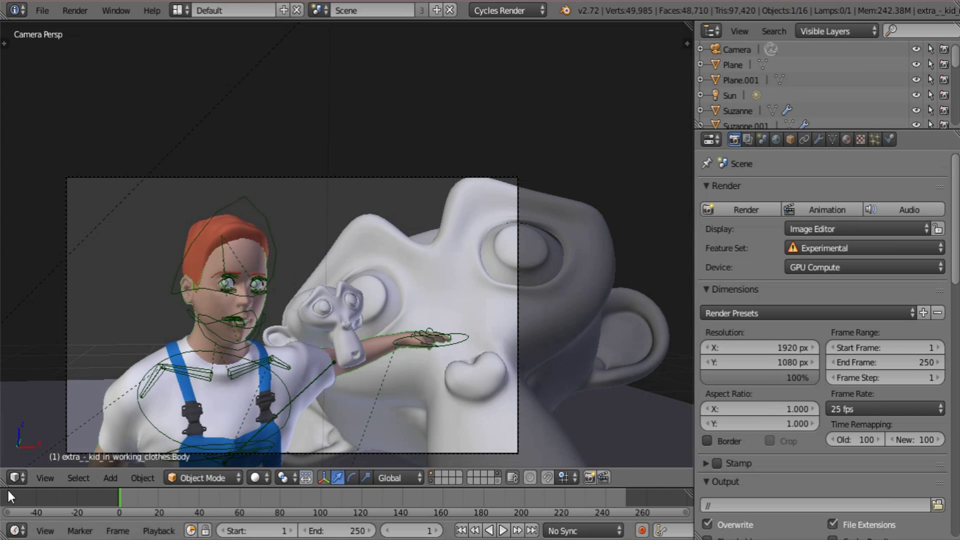
{"action": "left_click", "coordinate": [19, 476]}
{"action": "left_click", "coordinate": [62, 291]}
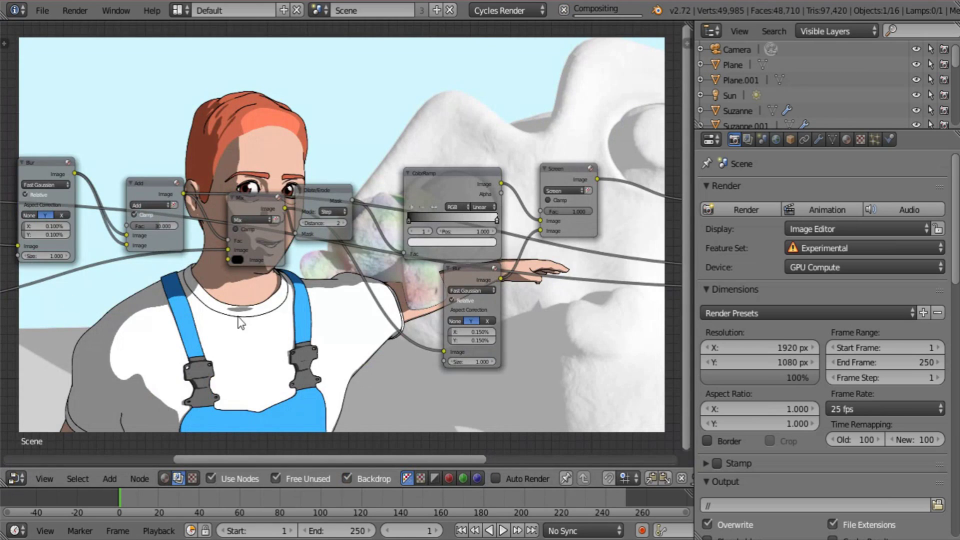
- Show the material shader nodes and move the Diffuse BSDF node up and right
{"action": "left_click", "coordinate": [164, 478]}
{"action": "key", "text": "Home"}
{"action": "scroll", "coordinate": [274, 400], "scroll_direction": "up", "scroll_amount": 3}
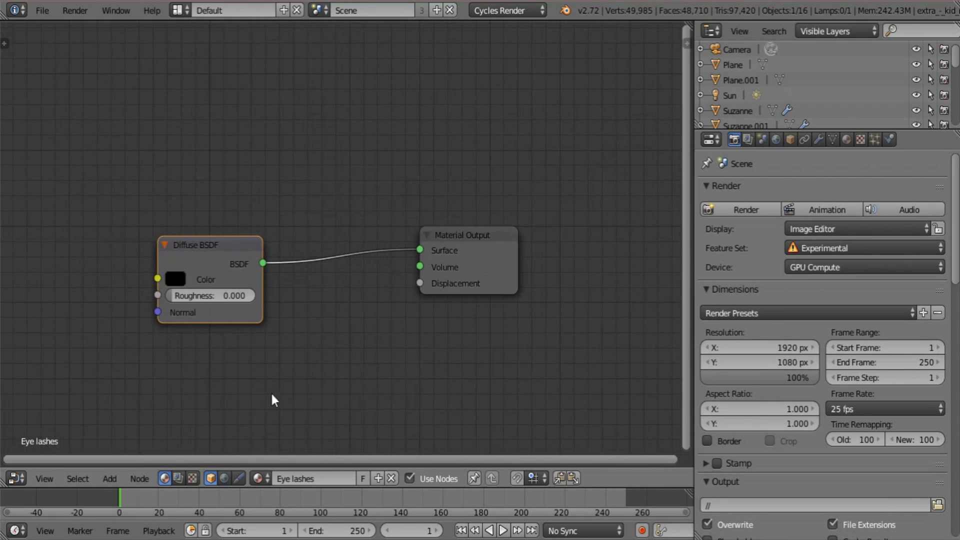
{"action": "scroll", "coordinate": [280, 333], "scroll_direction": "up", "scroll_amount": 2, "text": "ctrl"}
{"action": "left_click_drag", "start_coordinate": [278, 266], "coordinate": [333, 257]}
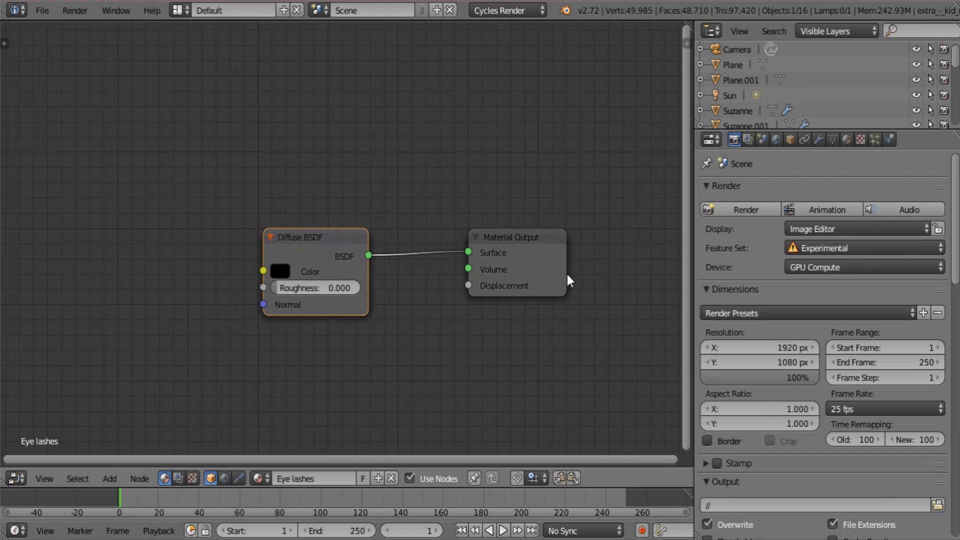
{"action": "scroll", "coordinate": [772, 70], "scroll_direction": "down", "scroll_amount": 5}
{"action": "scroll", "coordinate": [752, 78], "scroll_direction": "down", "scroll_amount": 2}
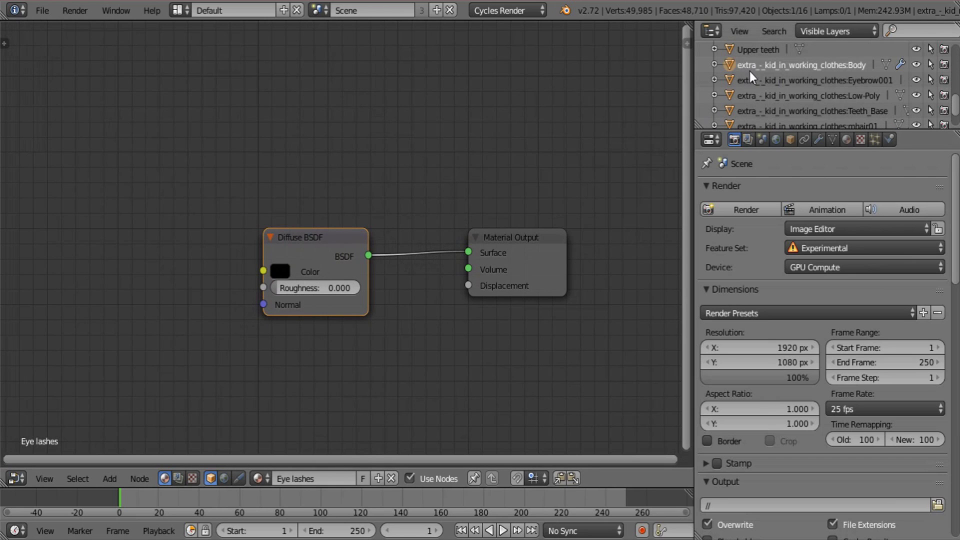
- View the boy's Skin material Toon BSDF nodes, then return the area to the Render Result
{"action": "left_click", "coordinate": [846, 140]}
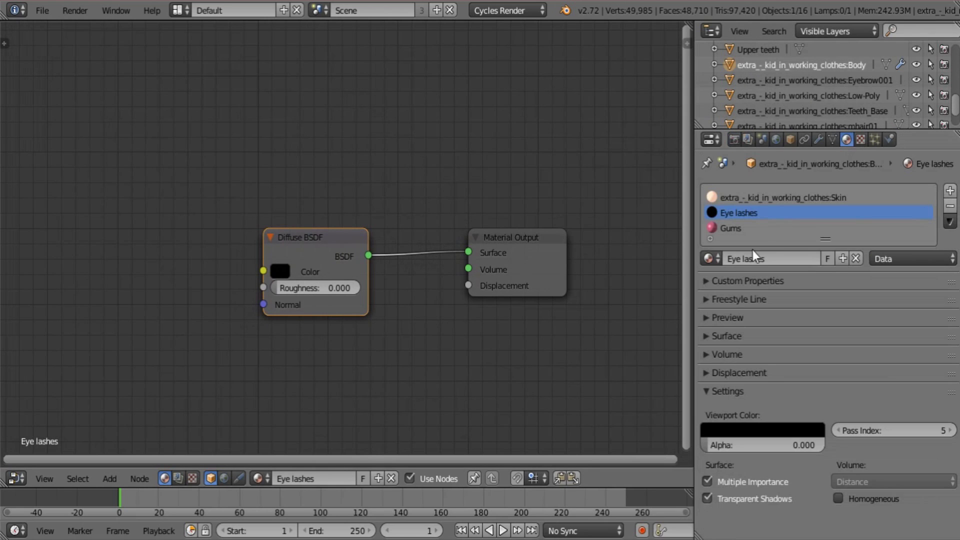
{"action": "left_click", "coordinate": [746, 199]}
{"action": "key", "text": "Home"}
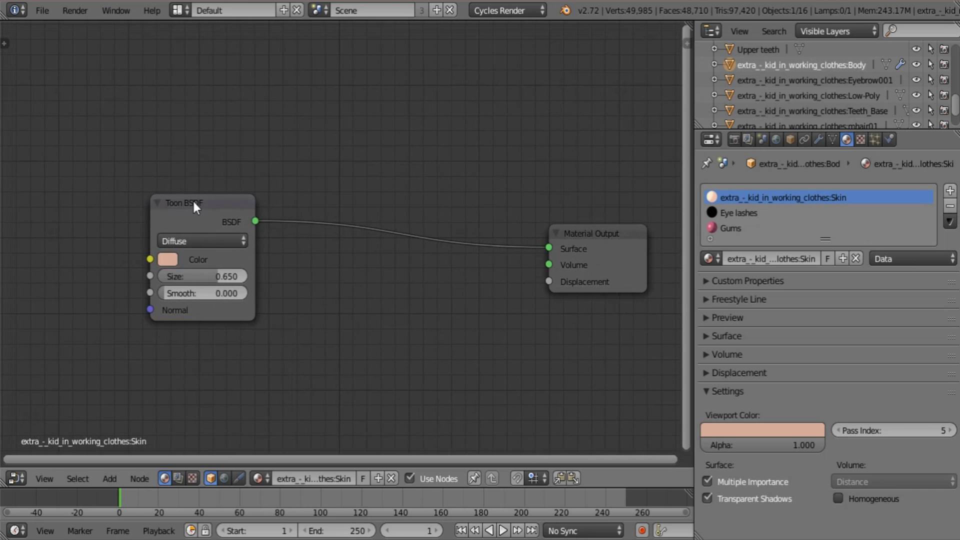
{"action": "left_click_drag", "start_coordinate": [193, 205], "coordinate": [441, 231]}
{"action": "middle_click_drag", "start_coordinate": [300, 298], "coordinate": [149, 255]}
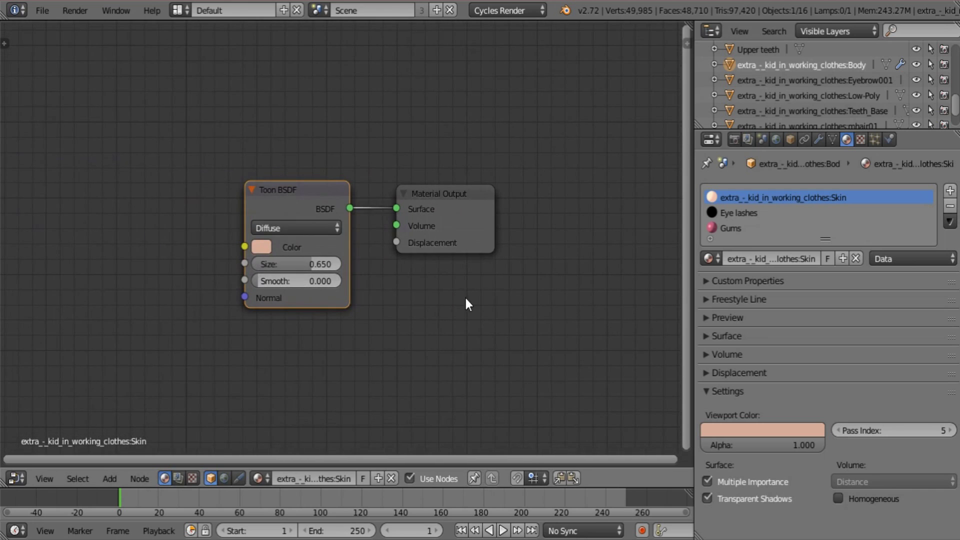
{"action": "middle_click_drag", "start_coordinate": [380, 298], "coordinate": [297, 298]}
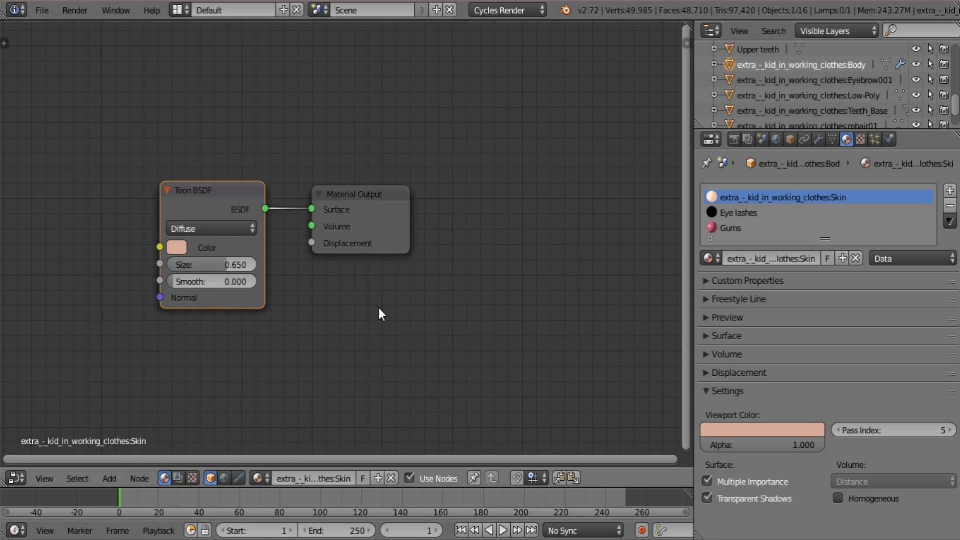
{"action": "left_click", "coordinate": [18, 477]}
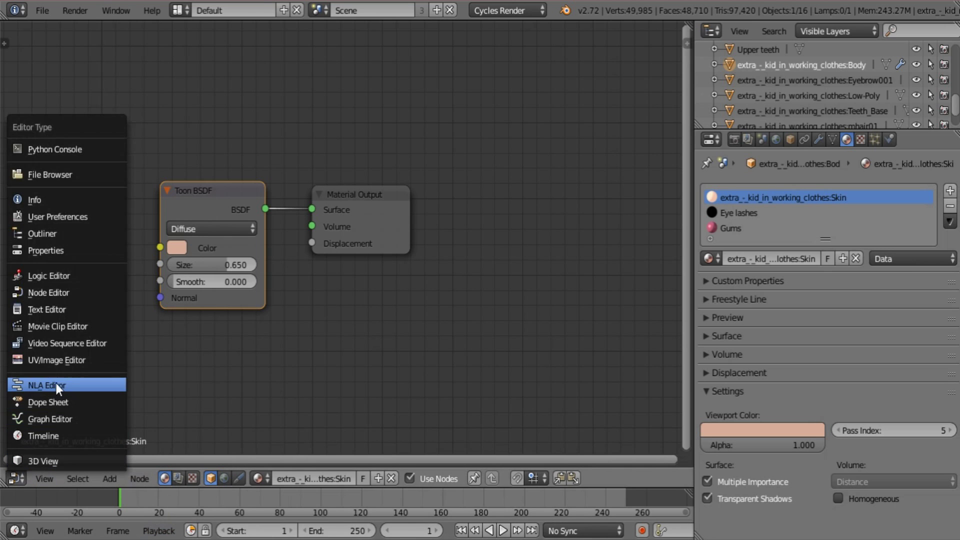
{"action": "left_click", "coordinate": [64, 361]}
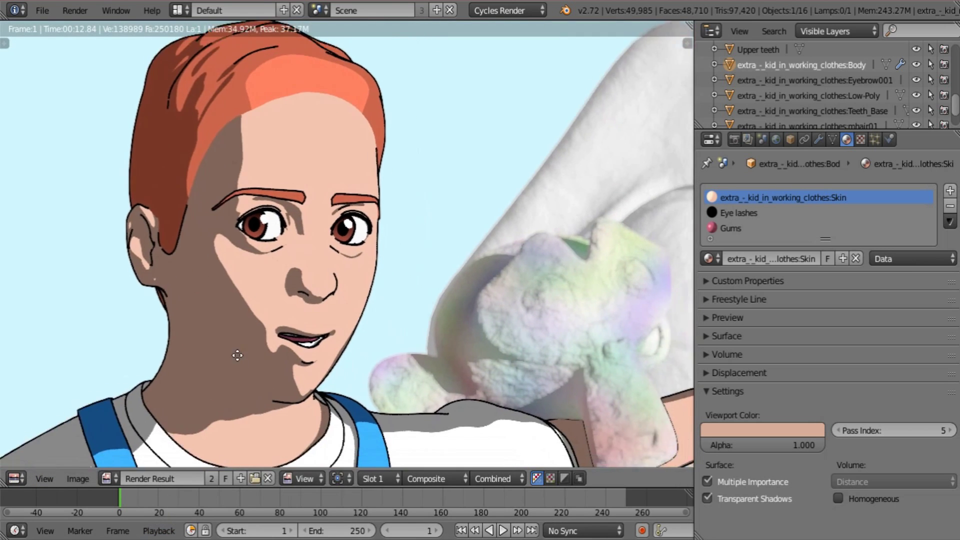
- Zoom in and out on the toon render, then show the Render properties
{"action": "scroll", "coordinate": [253, 370], "scroll_direction": "down", "scroll_amount": 3}
{"action": "scroll", "coordinate": [270, 350], "scroll_direction": "up", "scroll_amount": 2}
{"action": "scroll", "coordinate": [300, 348], "scroll_direction": "down", "scroll_amount": 1}
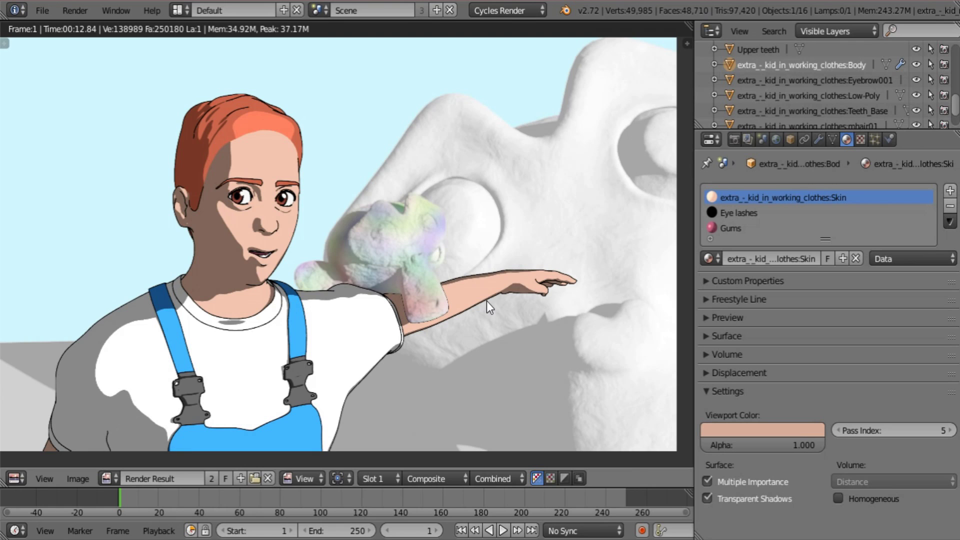
{"action": "scroll", "coordinate": [394, 255], "scroll_direction": "up", "scroll_amount": 2}
{"action": "scroll", "coordinate": [310, 250], "scroll_direction": "up", "scroll_amount": 3, "text": "shift"}
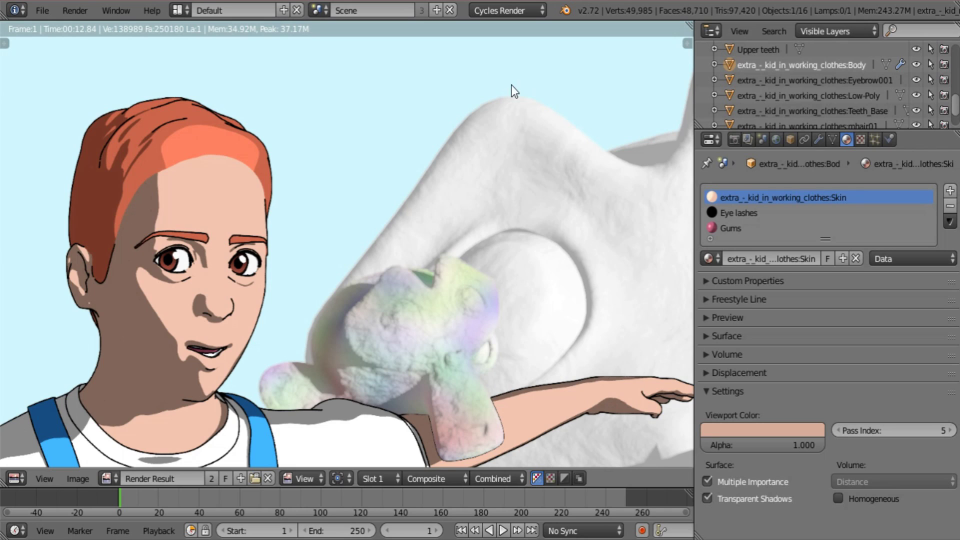
{"action": "left_click", "coordinate": [734, 140]}
{"action": "scroll", "coordinate": [509, 211], "scroll_direction": "down", "scroll_amount": 2}
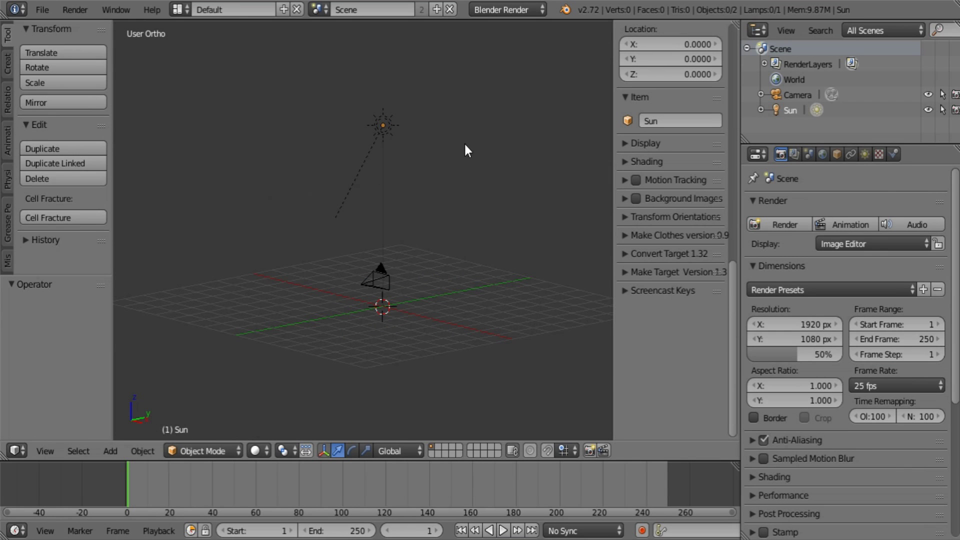
- Switch the Camera-and-Sun scene to the Cycles render engine using GPU compute
{"action": "middle_click_drag", "start_coordinate": [465, 150], "coordinate": [490, 190]}
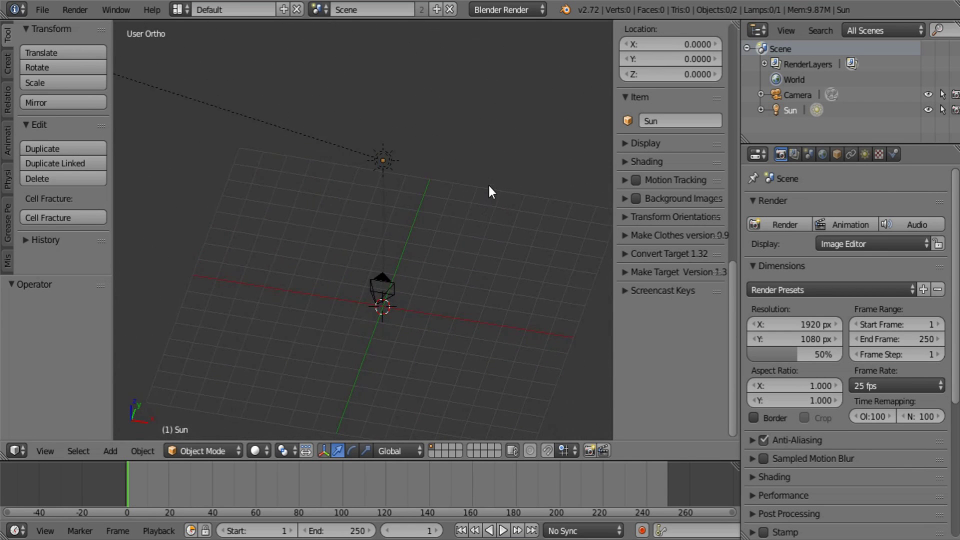
{"action": "right_click", "coordinate": [382, 300]}
{"action": "right_click", "coordinate": [377, 165]}
{"action": "middle_click_drag", "start_coordinate": [364, 240], "coordinate": [492, 84]}
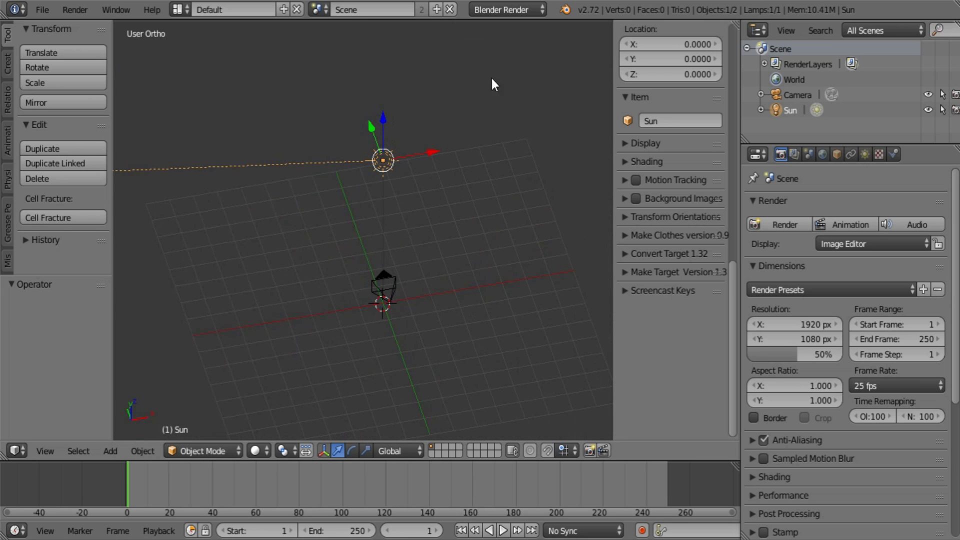
{"action": "left_click", "coordinate": [498, 10]}
{"action": "left_click", "coordinate": [514, 12]}
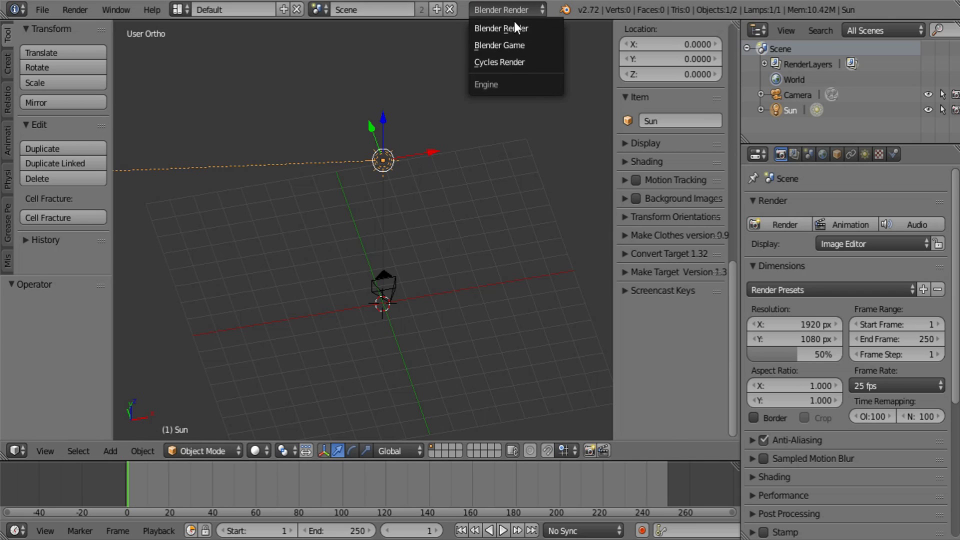
{"action": "left_click", "coordinate": [510, 62]}
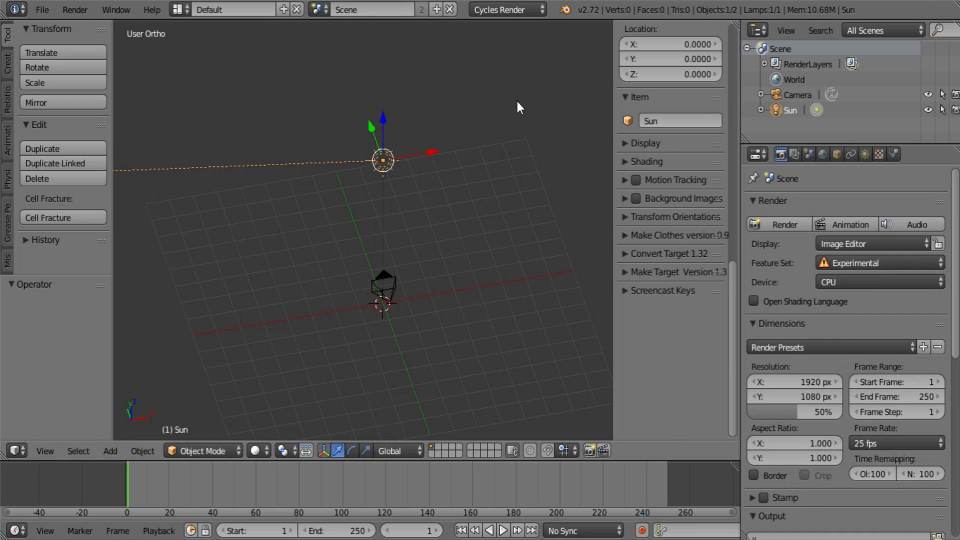
{"action": "left_click", "coordinate": [851, 283]}
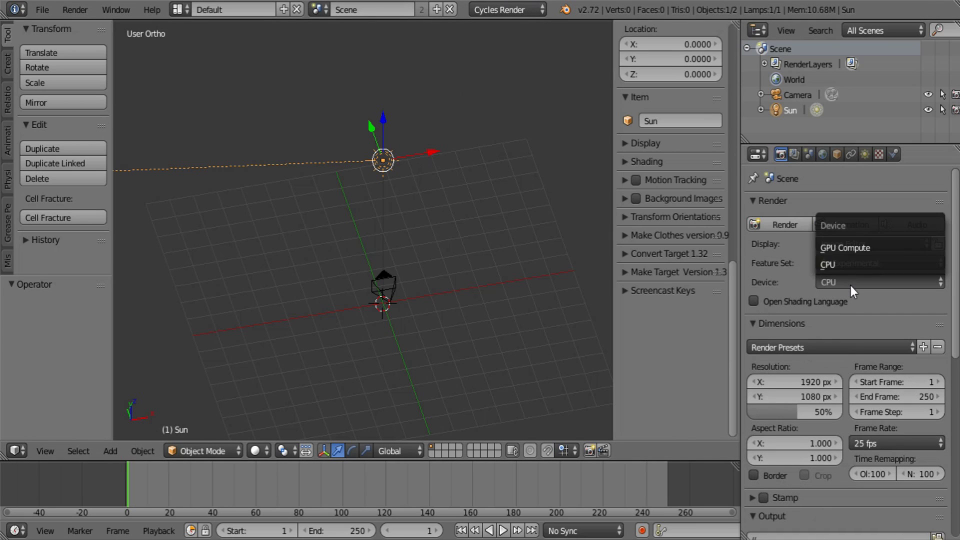
{"action": "left_click", "coordinate": [850, 248]}
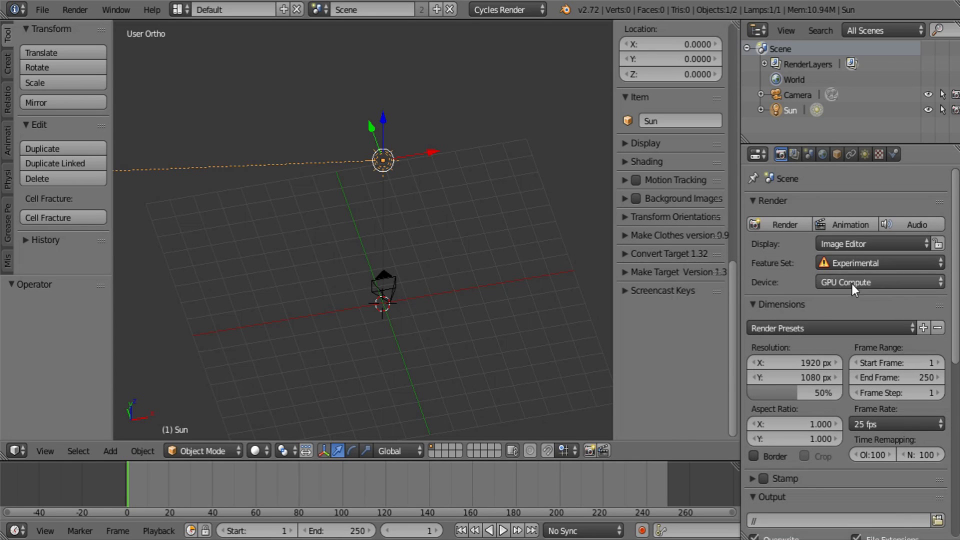
- Set the Film pixel filter to Box
{"action": "scroll", "coordinate": [811, 413], "scroll_direction": "down", "scroll_amount": 5}
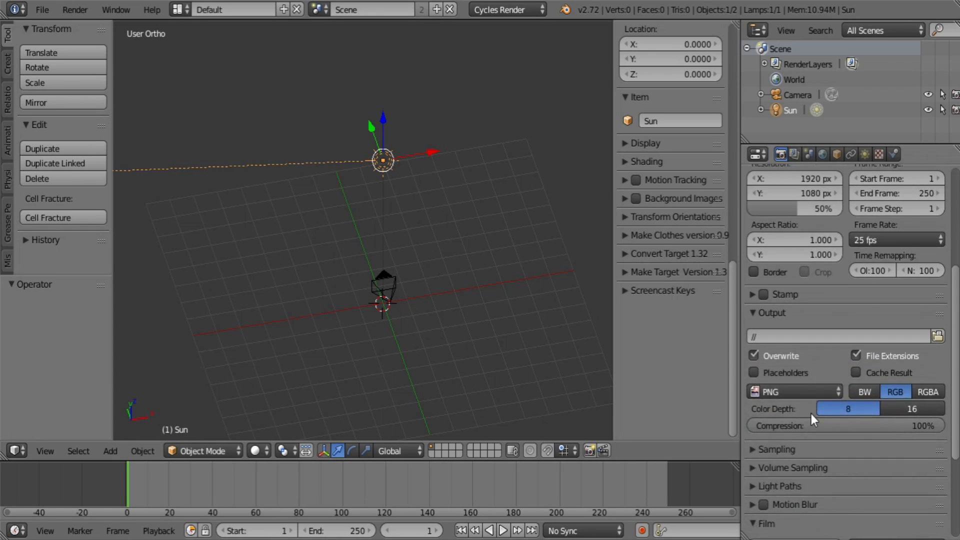
{"action": "scroll", "coordinate": [811, 413], "scroll_direction": "down", "scroll_amount": 3}
{"action": "scroll", "coordinate": [812, 413], "scroll_direction": "up", "scroll_amount": 5}
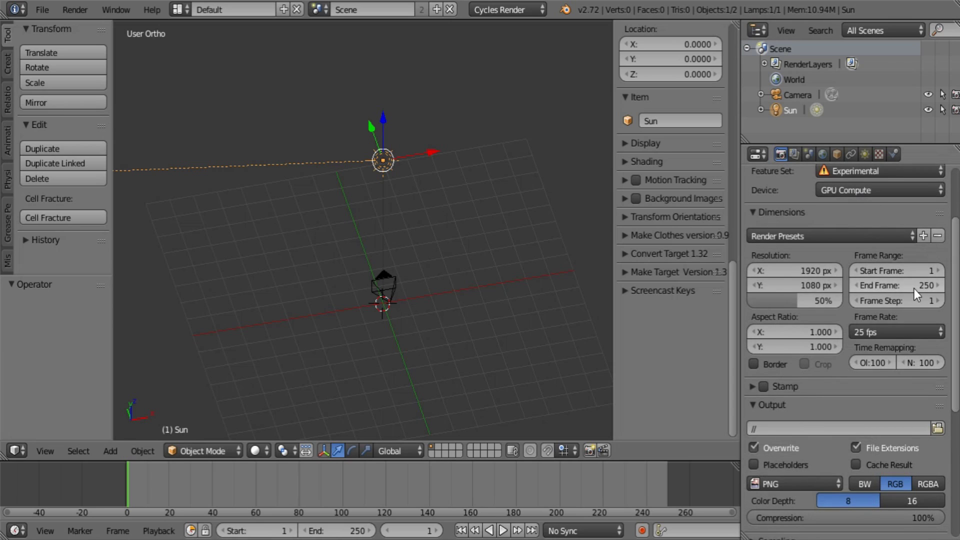
{"action": "scroll", "coordinate": [838, 236], "scroll_direction": "down", "scroll_amount": 6}
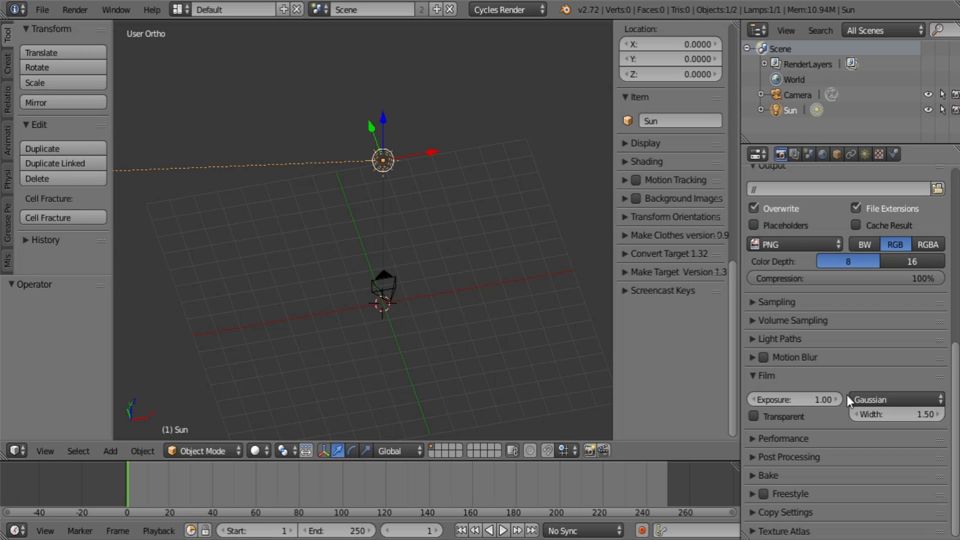
{"action": "left_click", "coordinate": [890, 399]}
{"action": "left_click", "coordinate": [887, 377]}
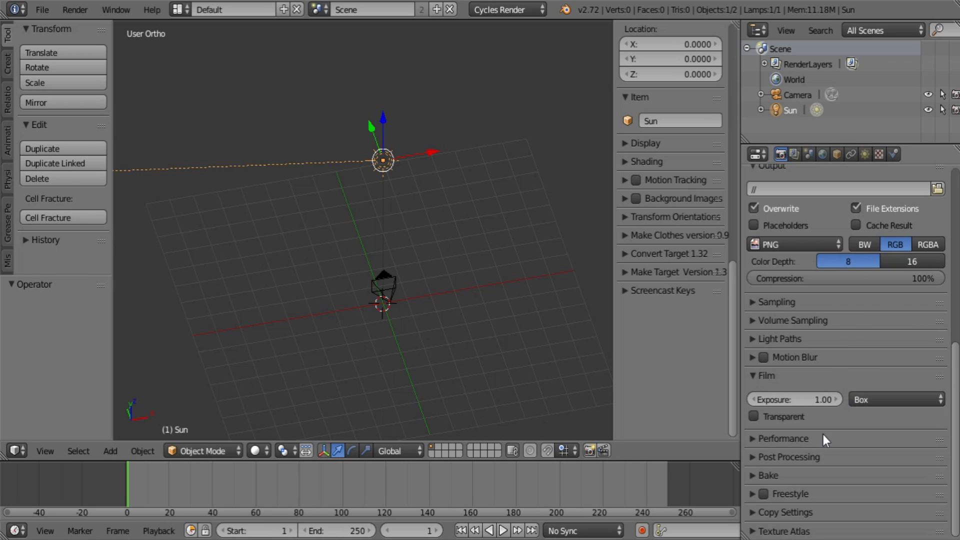
{"action": "left_click", "coordinate": [763, 383]}
- Set Performance to Static BVH with Cache BVH, Persistent Images, Spatial Splits and 256×256 tiles
{"action": "left_click", "coordinate": [760, 395]}
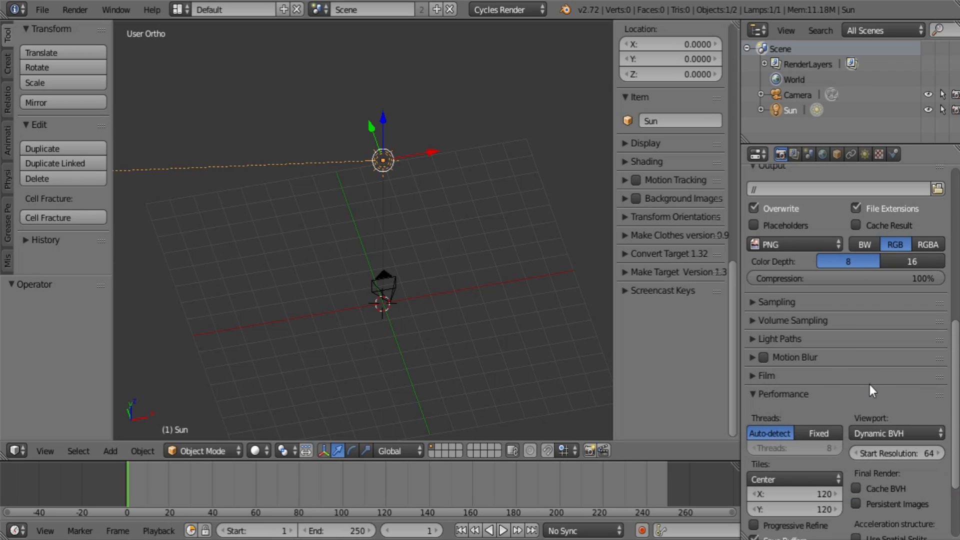
{"action": "scroll", "coordinate": [869, 385], "scroll_direction": "down", "scroll_amount": 5}
{"action": "left_click", "coordinate": [889, 326]}
{"action": "left_click", "coordinate": [889, 294]}
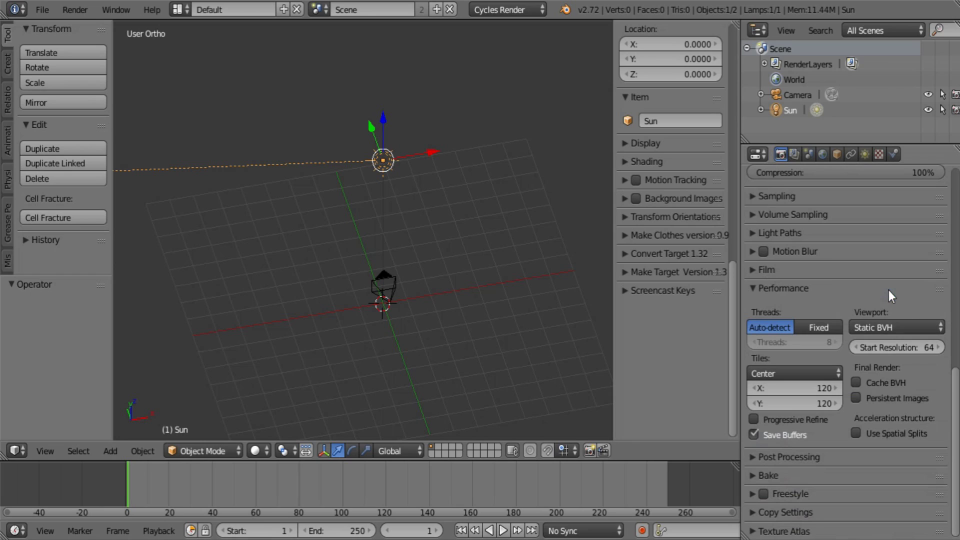
{"action": "left_click", "coordinate": [857, 383]}
{"action": "left_click", "coordinate": [856, 398]}
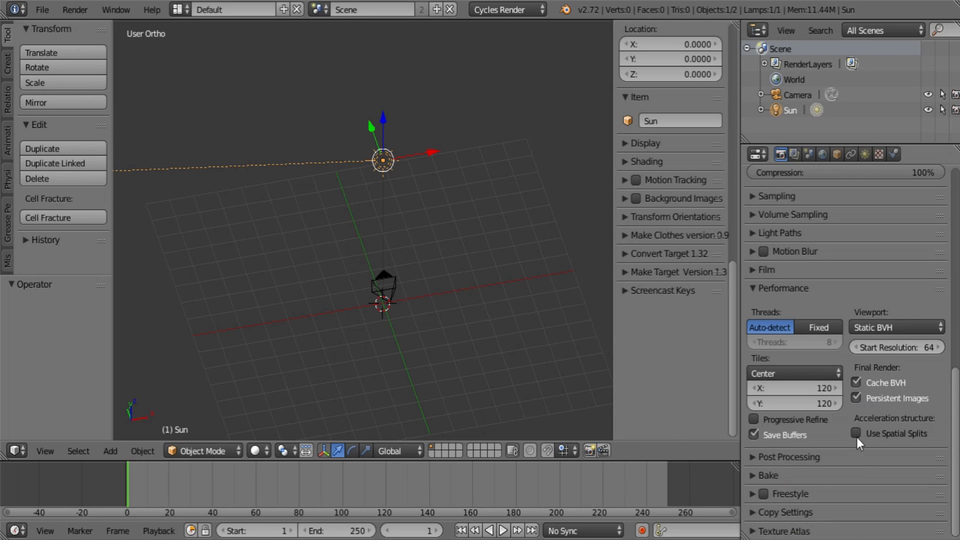
{"action": "left_click", "coordinate": [856, 434]}
{"action": "left_click", "coordinate": [792, 388]}
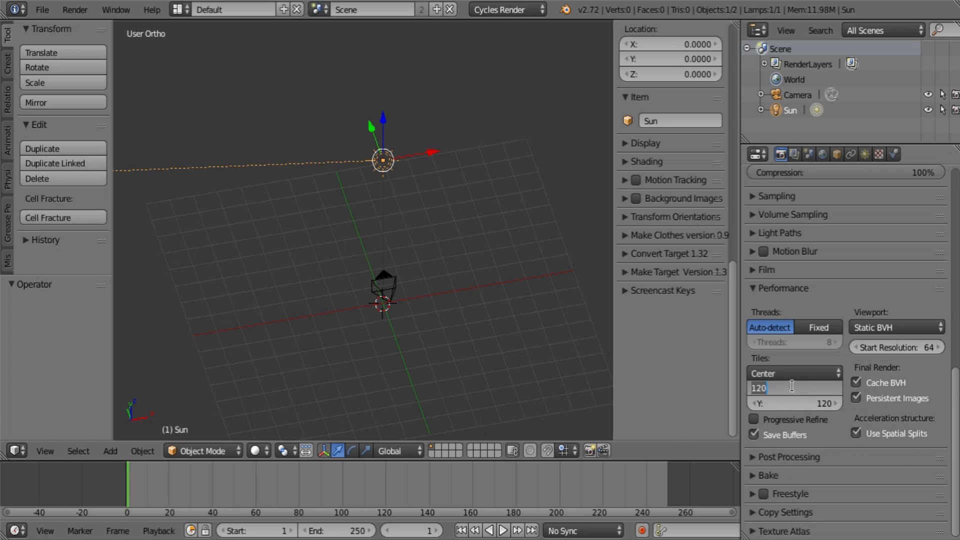
{"action": "type", "text": "256"}
{"action": "key", "text": "Tab"}
{"action": "type", "text": "256"}
{"action": "key", "text": "Return"}
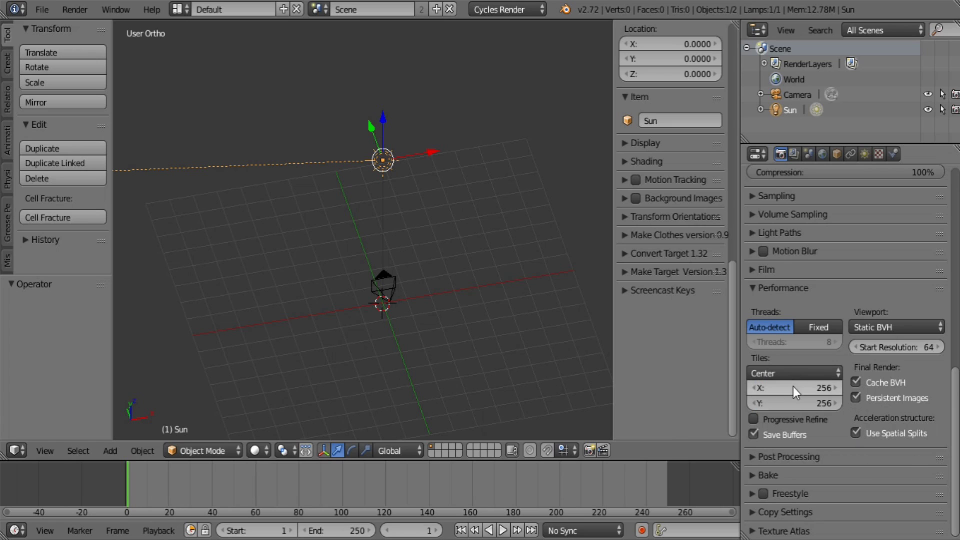
- Enable Freestyle outline rendering and expand the Light Paths settings
{"action": "left_click", "coordinate": [767, 292]}
{"action": "left_click", "coordinate": [761, 309]}
{"action": "left_click", "coordinate": [761, 309]}
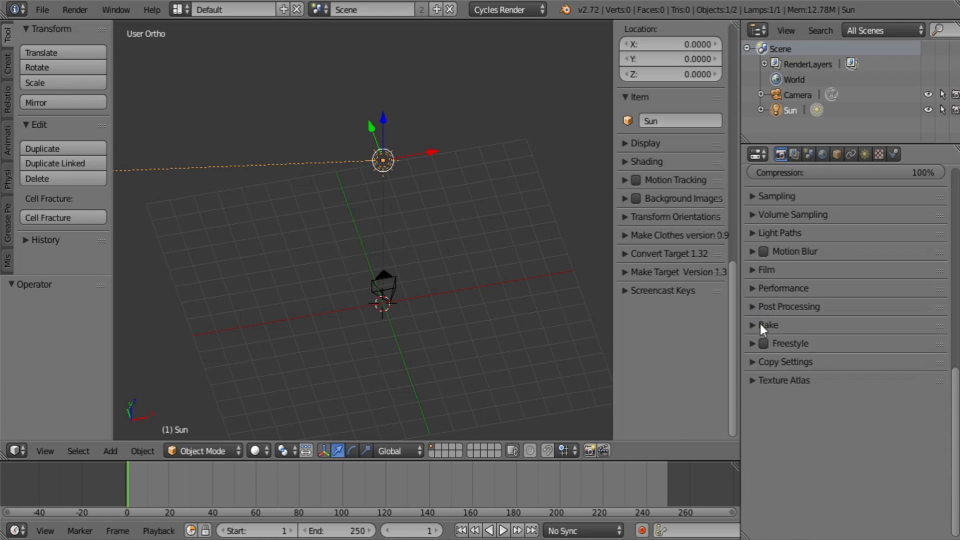
{"action": "left_click", "coordinate": [760, 323]}
{"action": "left_click", "coordinate": [760, 323]}
{"action": "left_click", "coordinate": [763, 343]}
{"action": "left_click", "coordinate": [754, 342]}
{"action": "left_click", "coordinate": [754, 344]}
{"action": "scroll", "coordinate": [837, 415], "scroll_direction": "up", "scroll_amount": 10}
{"action": "scroll", "coordinate": [837, 415], "scroll_direction": "down", "scroll_amount": 3}
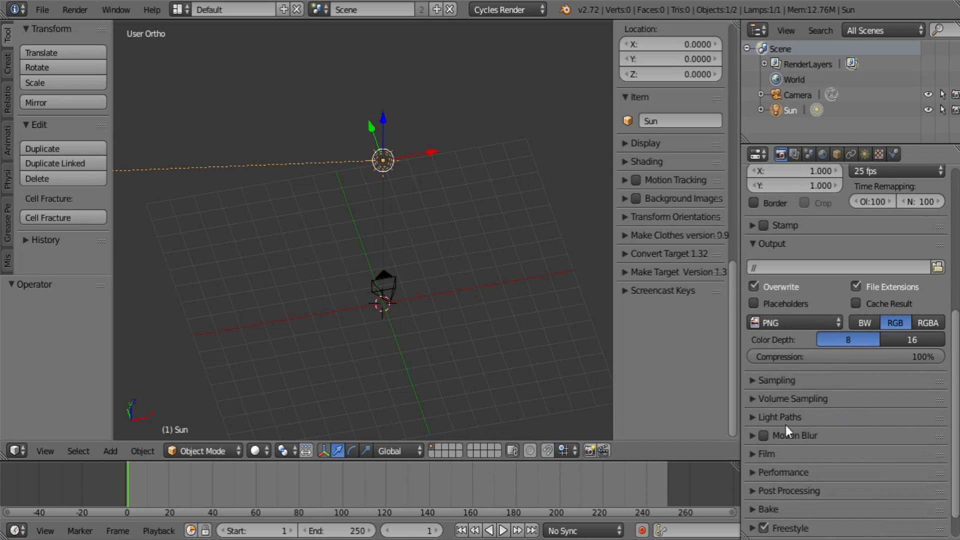
{"action": "left_click", "coordinate": [785, 421]}
{"action": "scroll", "coordinate": [855, 329], "scroll_direction": "down", "scroll_amount": 6}
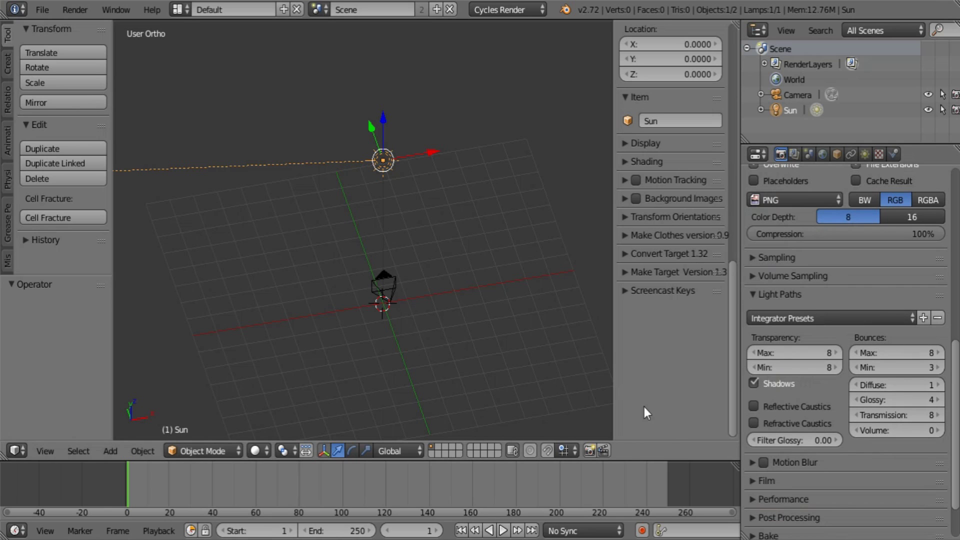
{"action": "middle_click_drag", "start_coordinate": [421, 321], "coordinate": [536, 237]}
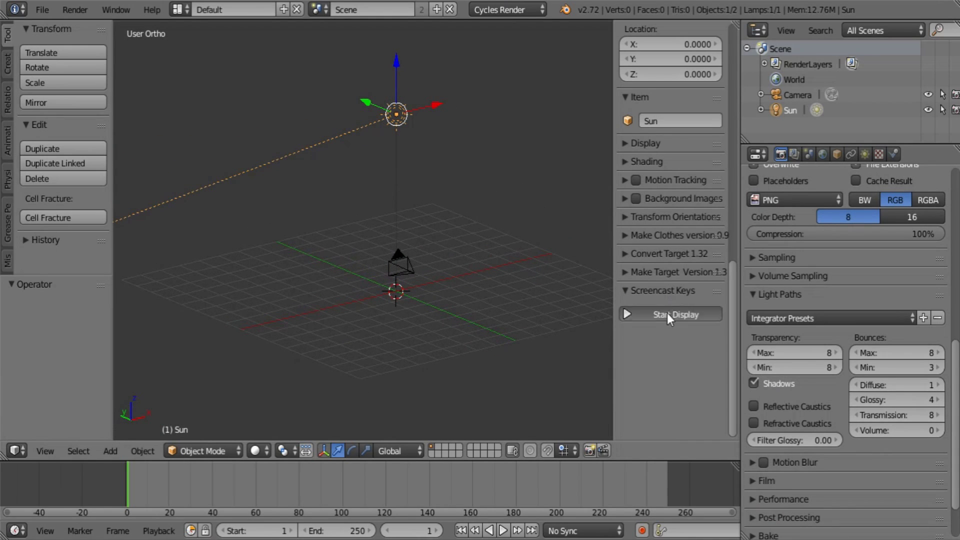
- Add a plane and scale it up into a large floor
{"action": "key", "text": "a"}
{"action": "key", "text": "shift+a"}
{"action": "mouse_move", "coordinate": [418, 224]}
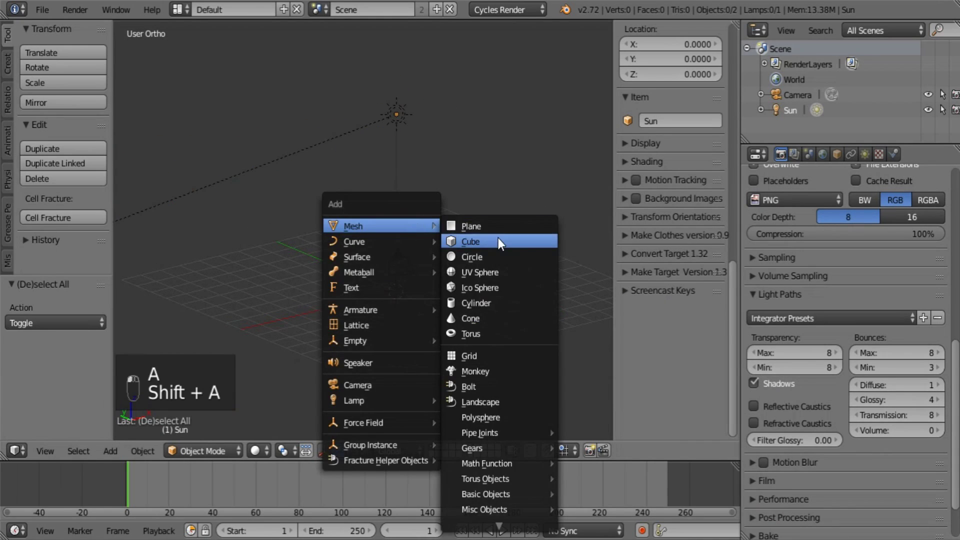
{"action": "left_click", "coordinate": [467, 226]}
{"action": "key", "text": "s"}
{"action": "left_click", "coordinate": [376, 242]}
- Add Suzanne above the plane, subdivide it to level 2 and shade it smooth
{"action": "key", "text": "shift+a"}
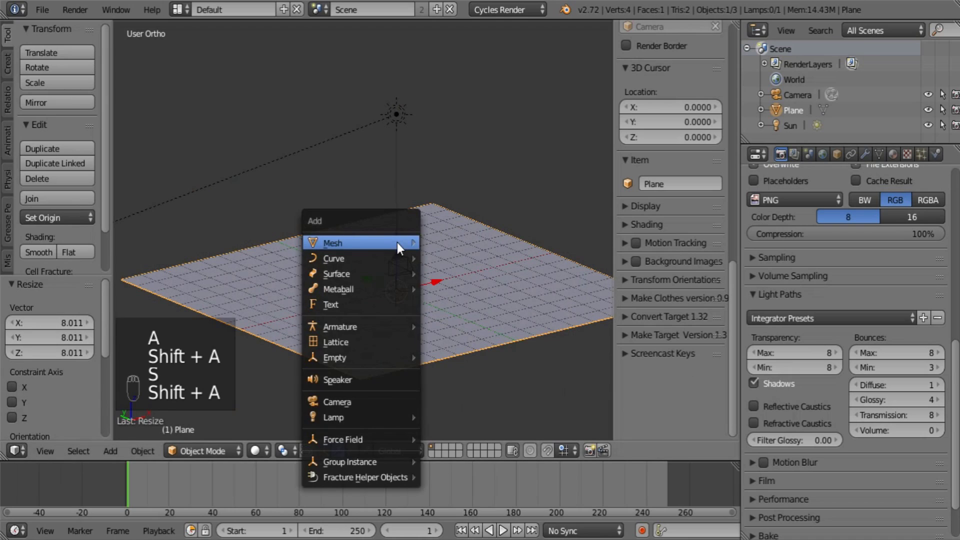
{"action": "mouse_move", "coordinate": [397, 242]}
{"action": "left_click", "coordinate": [488, 389]}
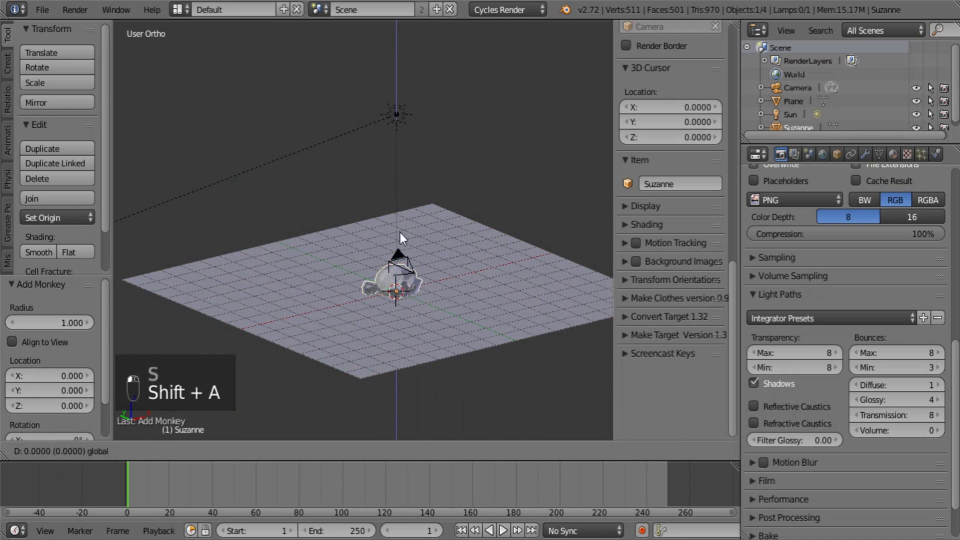
{"action": "left_click_drag", "start_coordinate": [400, 232], "coordinate": [399, 198]}
{"action": "key", "text": "ctrl+2"}
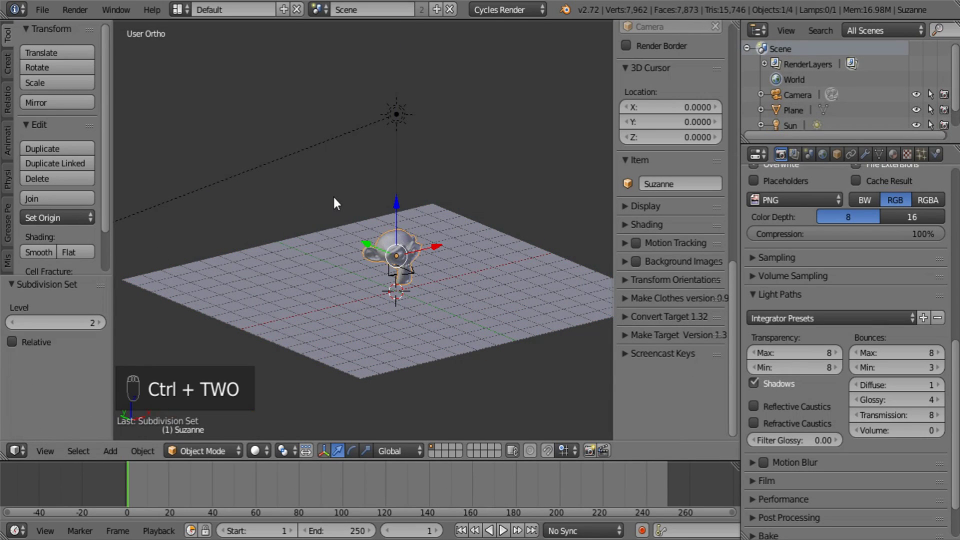
{"action": "middle_click_drag", "start_coordinate": [447, 270], "coordinate": [456, 298]}
{"action": "left_click", "coordinate": [32, 247]}
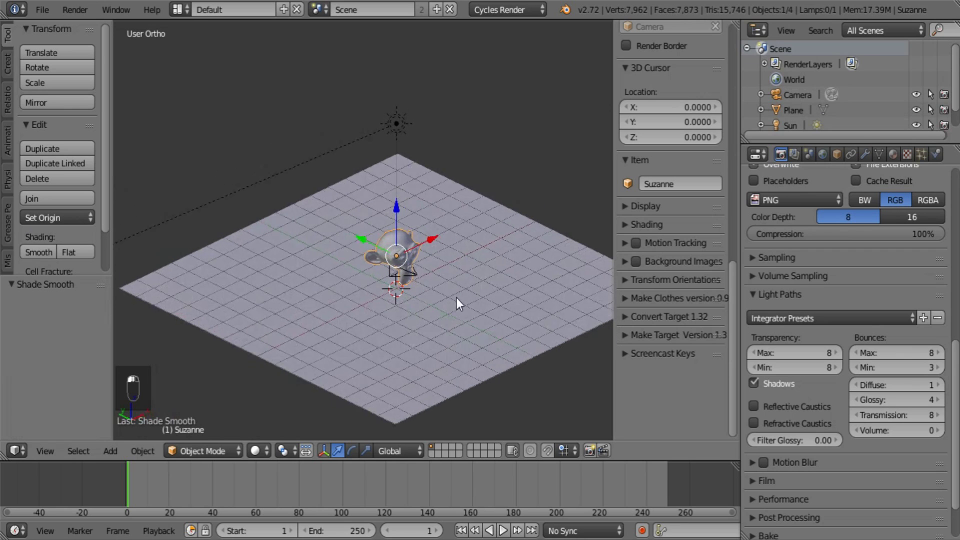
- Move and rotate Suzanne in camera view, lowering it onto the plane
{"action": "key", "text": "g"}
{"action": "left_click", "coordinate": [294, 215]}
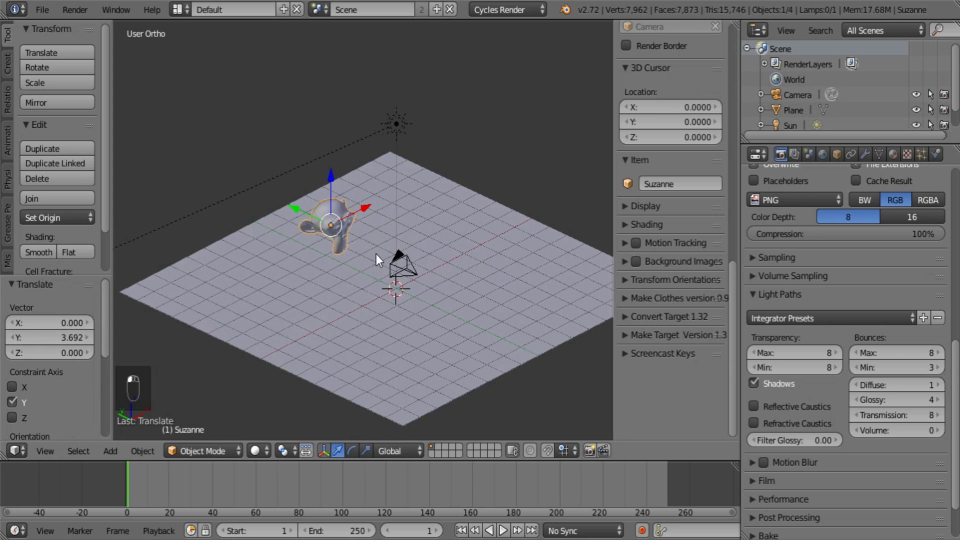
{"action": "key", "text": "KP_0"}
{"action": "key", "text": "r"}
{"action": "key", "text": "r"}
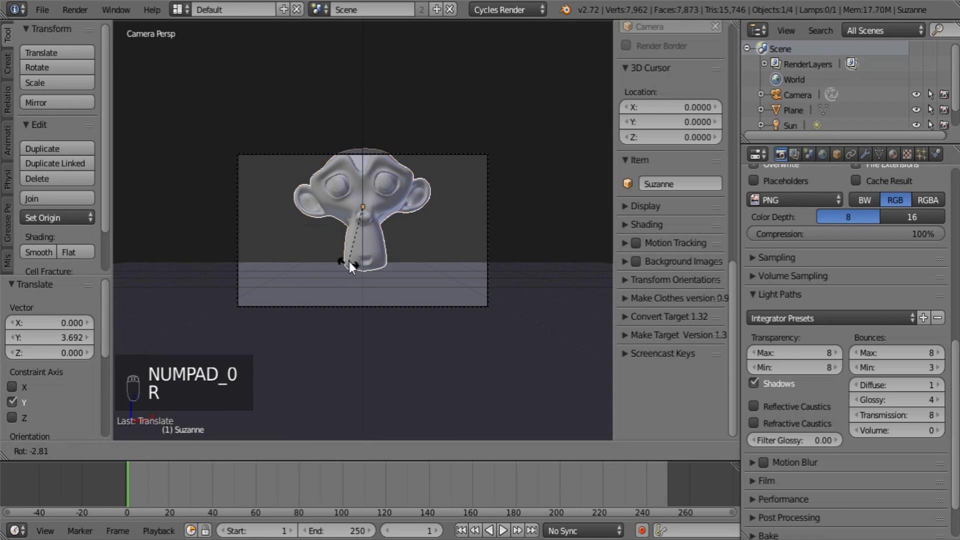
{"action": "left_click", "coordinate": [373, 203]}
{"action": "key", "text": "g"}
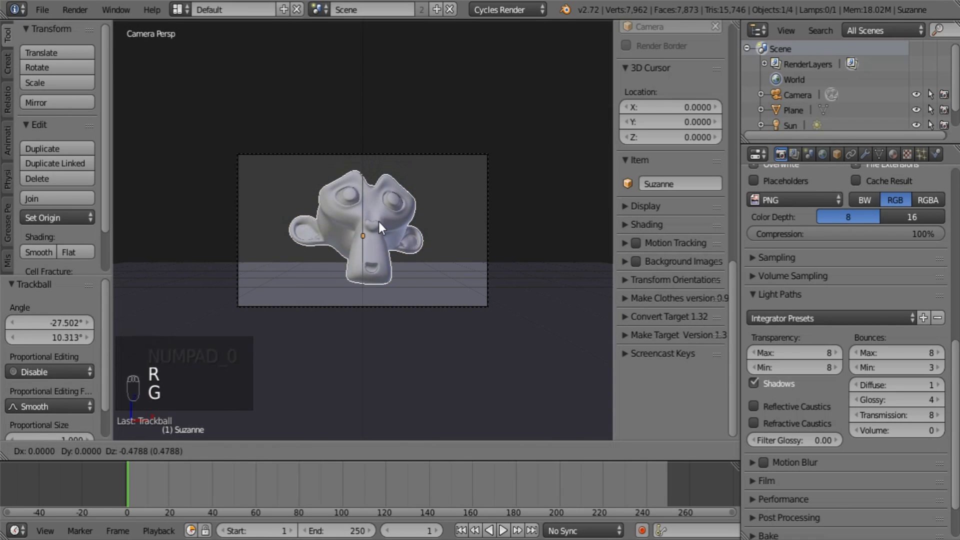
{"action": "left_click", "coordinate": [366, 246]}
- Turn Suzanne about the vertical axis (9.787°, then again) to face the camera
{"action": "key", "text": "r"}
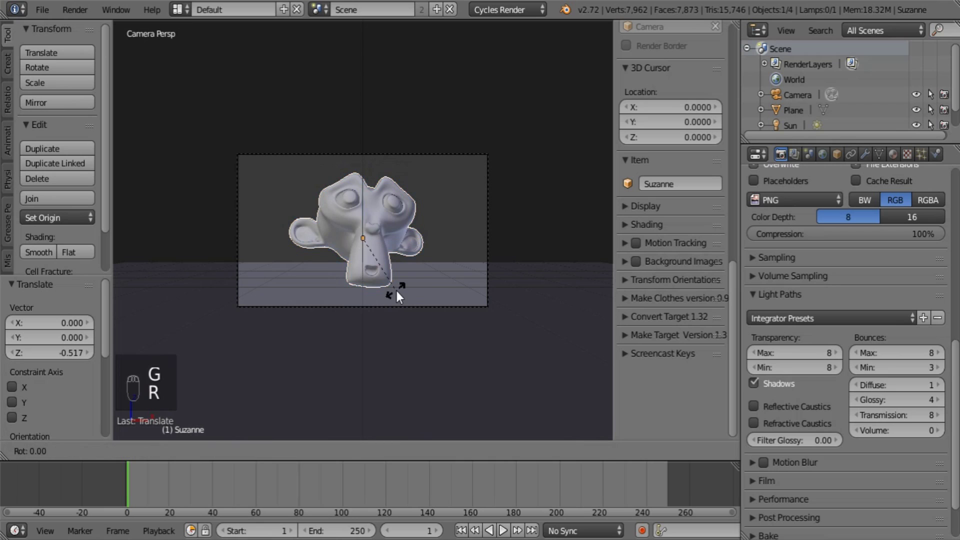
{"action": "left_click", "coordinate": [385, 290]}
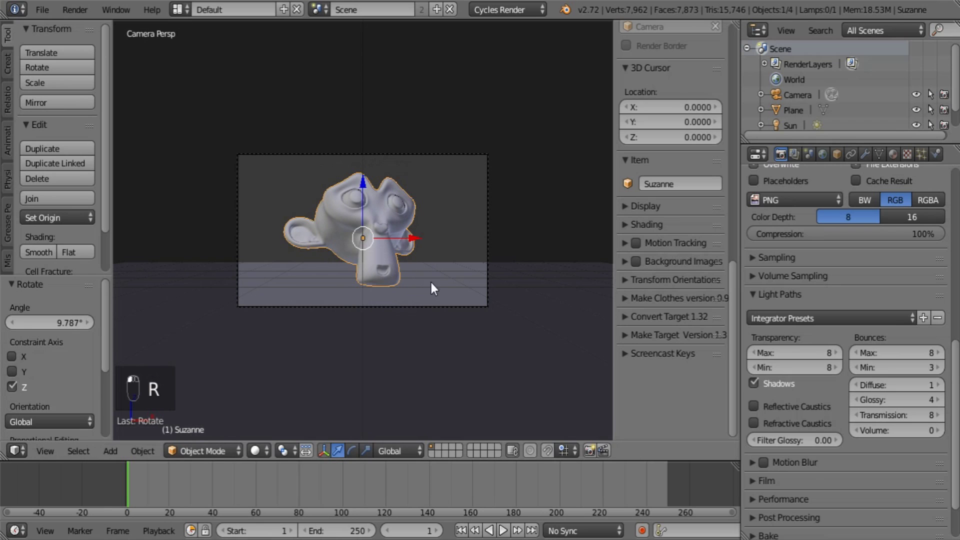
{"action": "key", "text": "r"}
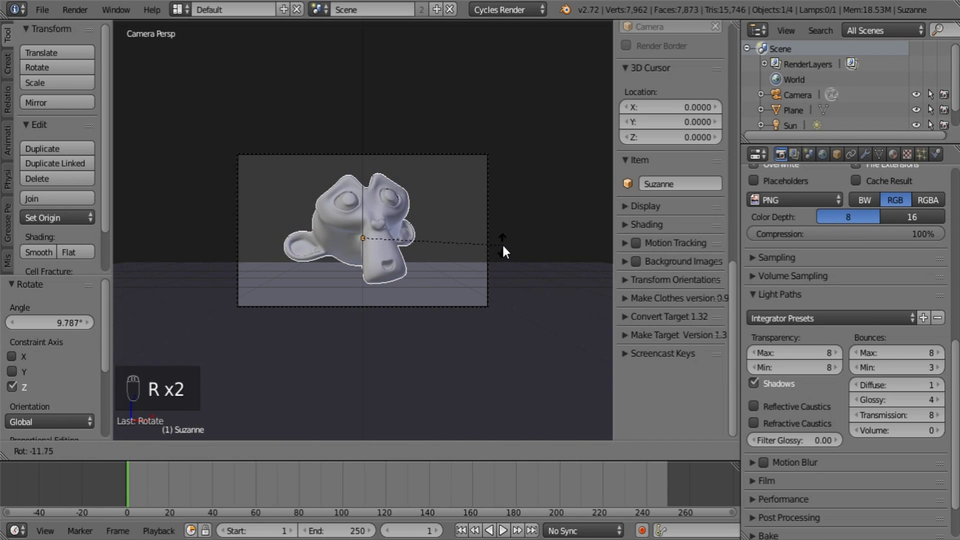
{"action": "left_click", "coordinate": [502, 243]}
{"action": "key", "text": "a"}
{"action": "scroll", "coordinate": [392, 216], "scroll_direction": "up", "scroll_amount": 2}
{"action": "scroll", "coordinate": [393, 216], "scroll_direction": "up", "scroll_amount": 1}
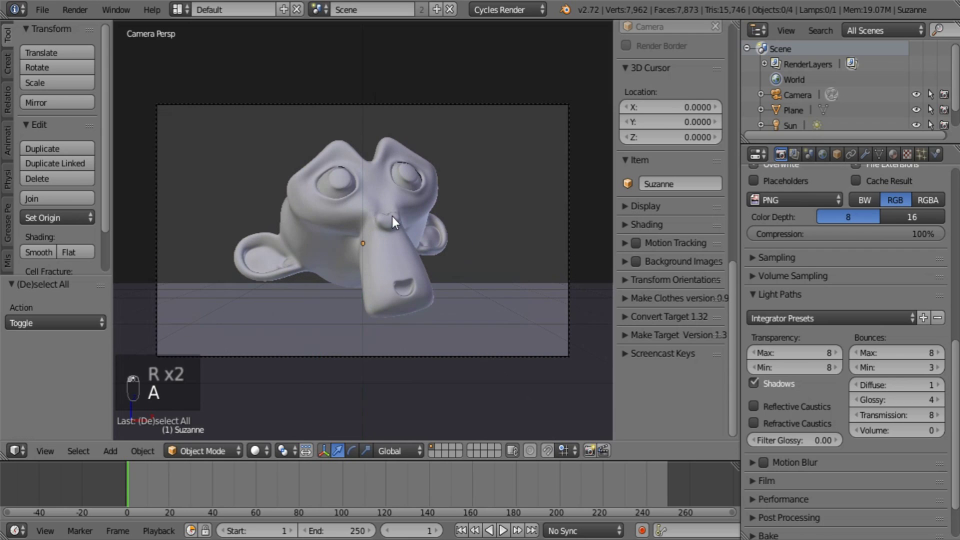
{"action": "right_click", "coordinate": [426, 185]}
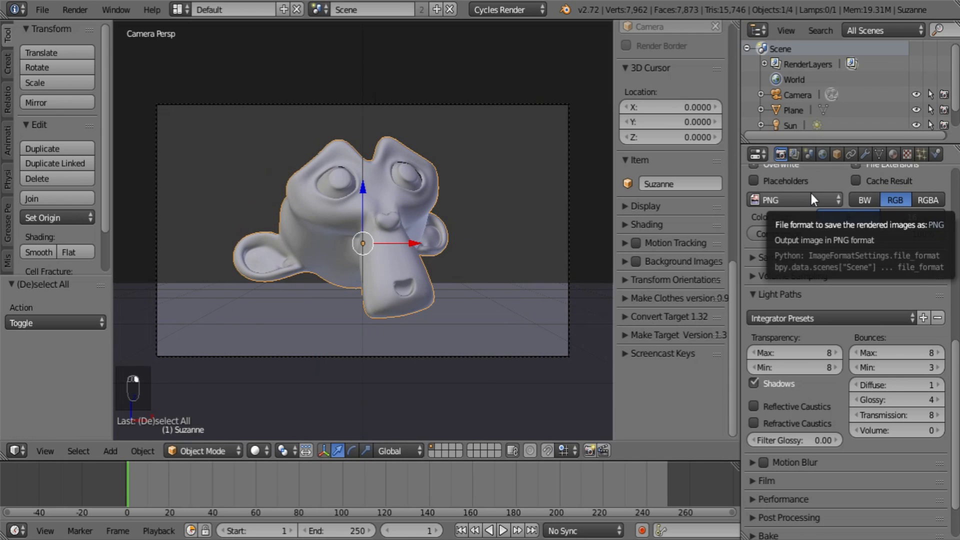
{"action": "middle_click_drag", "start_coordinate": [322, 363], "coordinate": [420, 347]}
{"action": "left_click", "coordinate": [256, 451]}
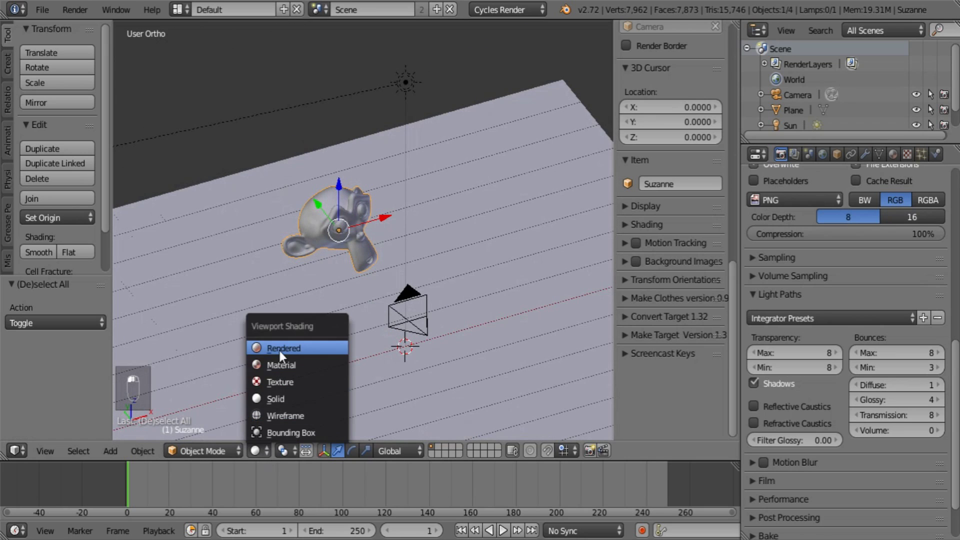
{"action": "left_click", "coordinate": [278, 349]}
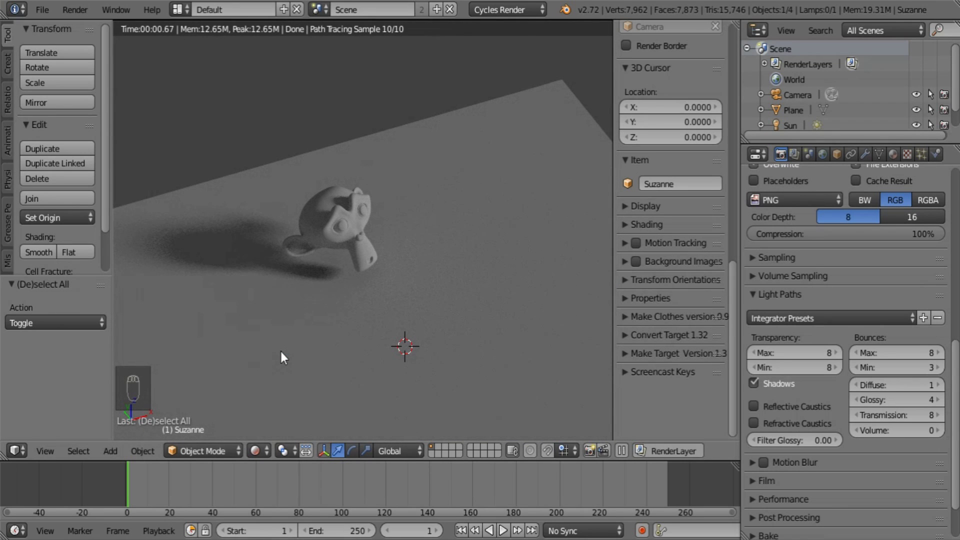
{"action": "scroll", "coordinate": [280, 351], "scroll_direction": "up", "scroll_amount": 2}
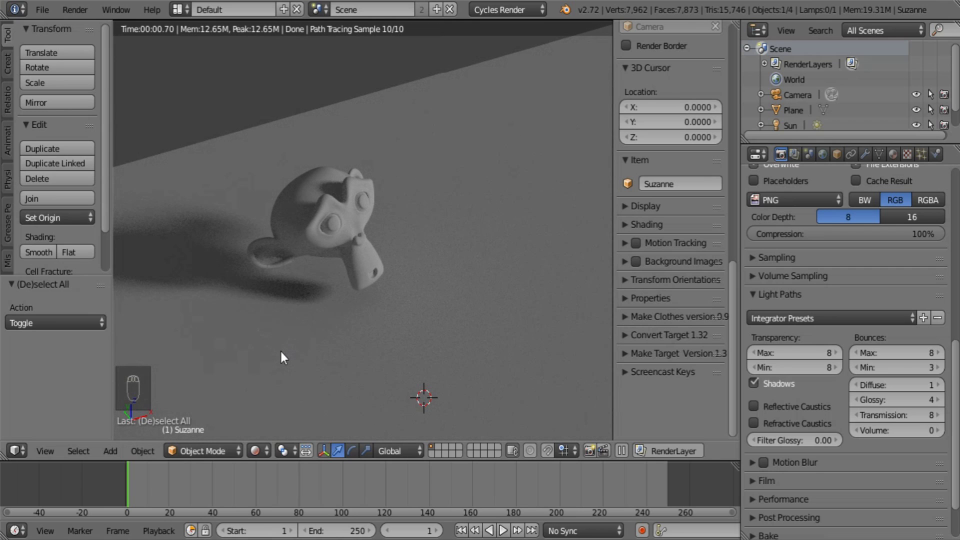
{"action": "scroll", "coordinate": [281, 352], "scroll_direction": "up", "scroll_amount": 2}
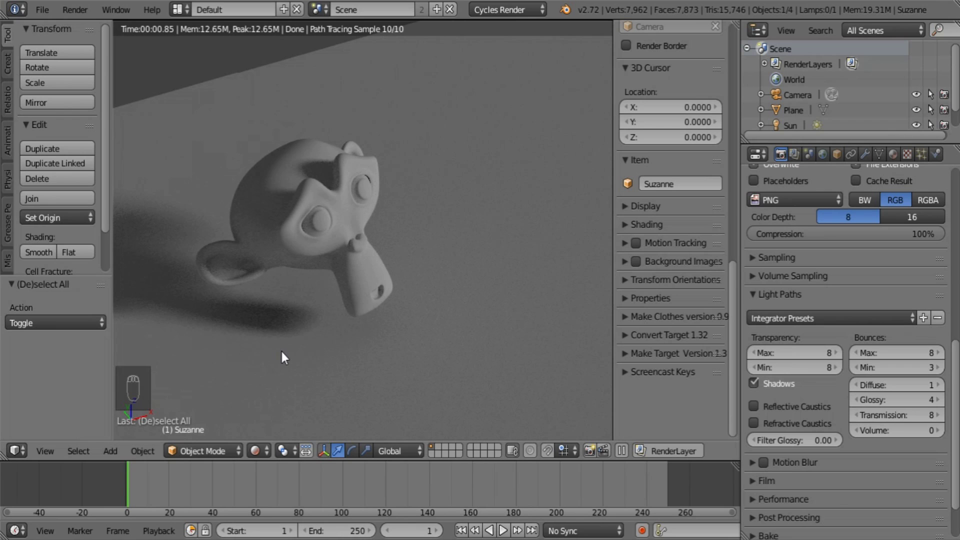
{"action": "scroll", "coordinate": [282, 352], "scroll_direction": "down", "scroll_amount": 2}
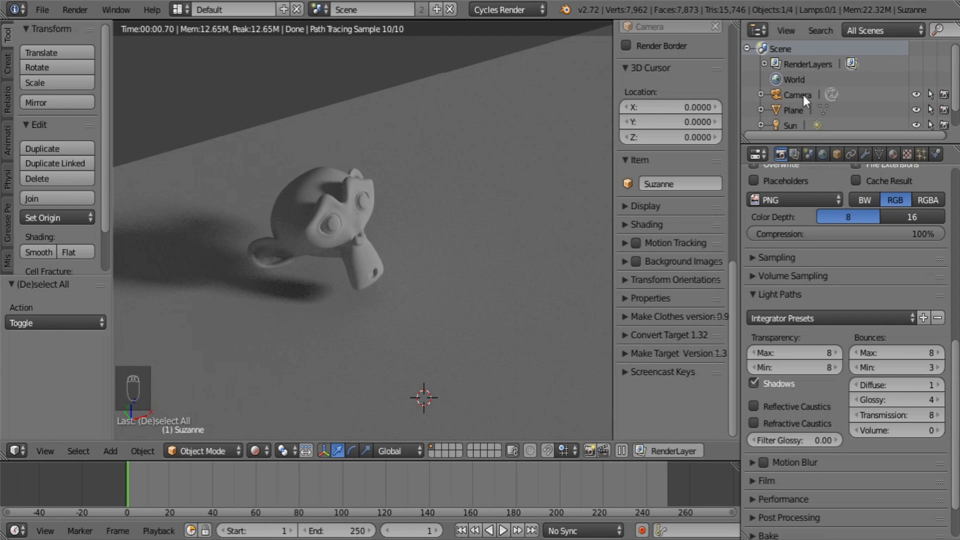
- Enable Use Nodes on the Sun lamp and set its emission Strength to 2
{"action": "left_click", "coordinate": [791, 124]}
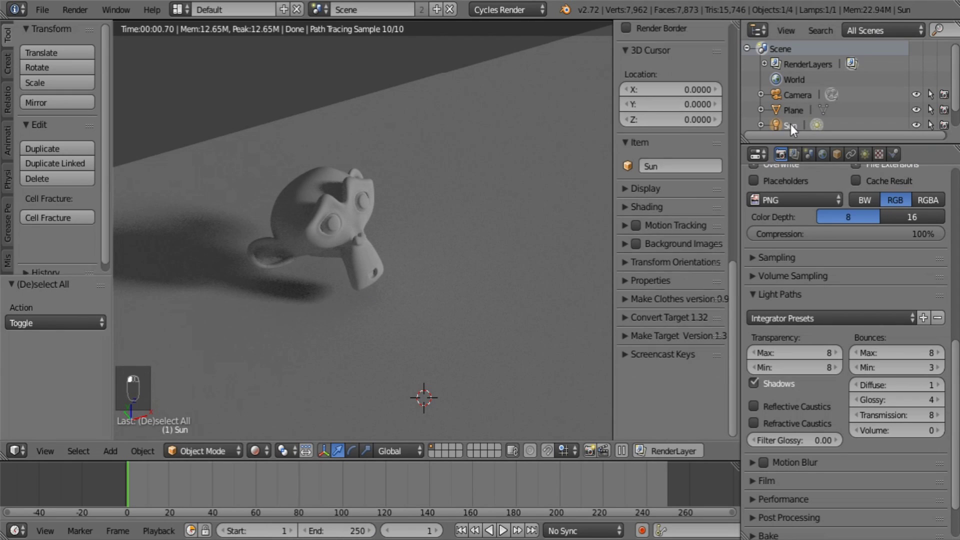
{"action": "left_click", "coordinate": [864, 154]}
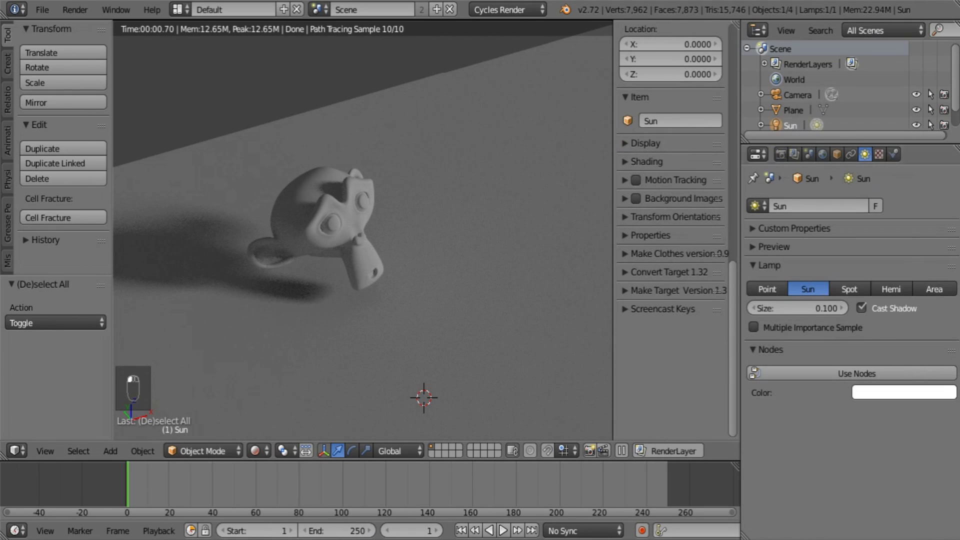
{"action": "left_click", "coordinate": [817, 379]}
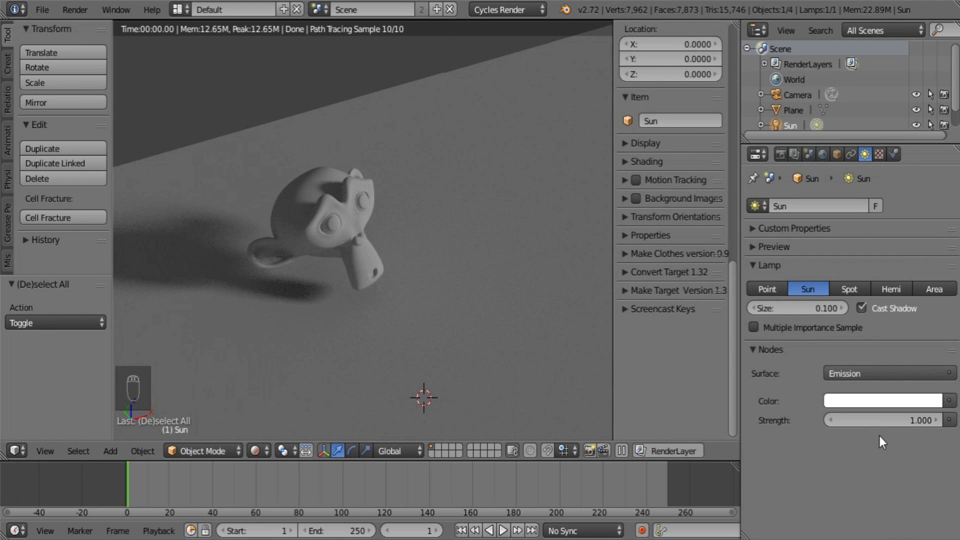
{"action": "left_click", "coordinate": [891, 420]}
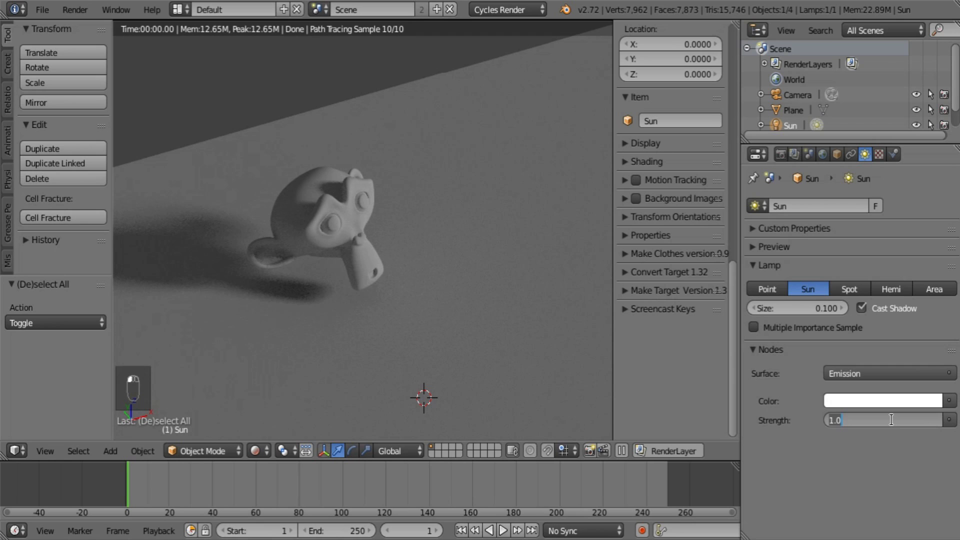
{"action": "type", "text": "2"}
{"action": "key", "text": "Return"}
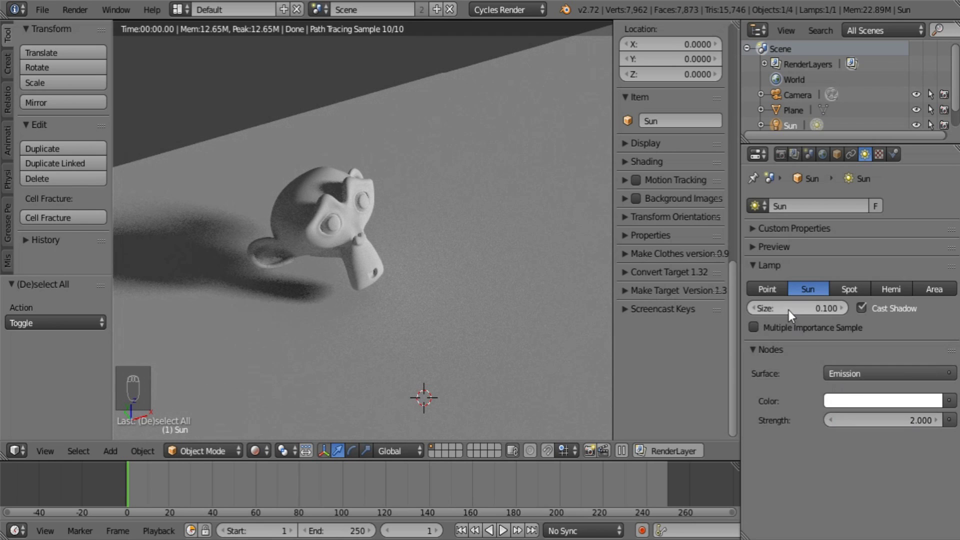
- Set the Sun size to 0.001 and enable Multiple Importance Sample
{"action": "left_click", "coordinate": [801, 307]}
{"action": "type", "text": ".0"}
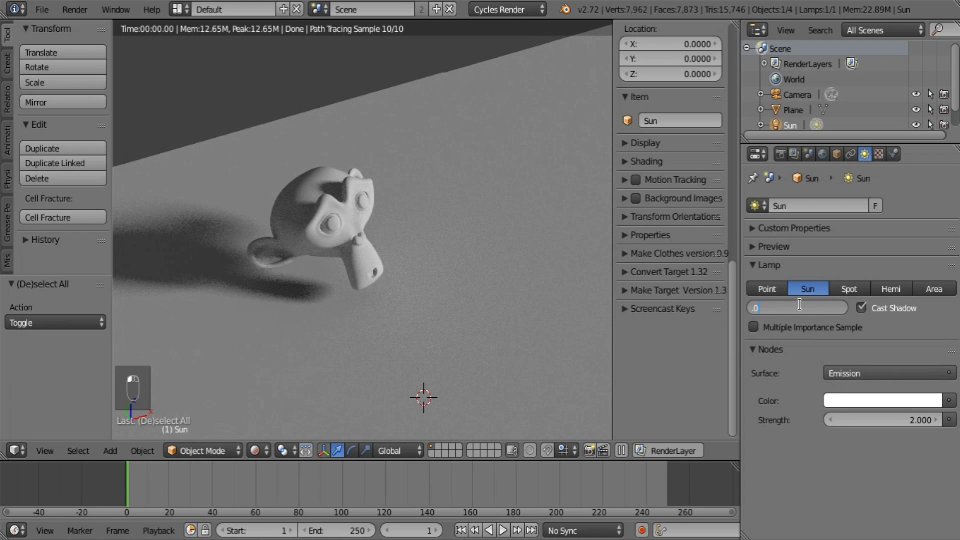
{"action": "type", "text": "01"}
{"action": "key", "text": "Return"}
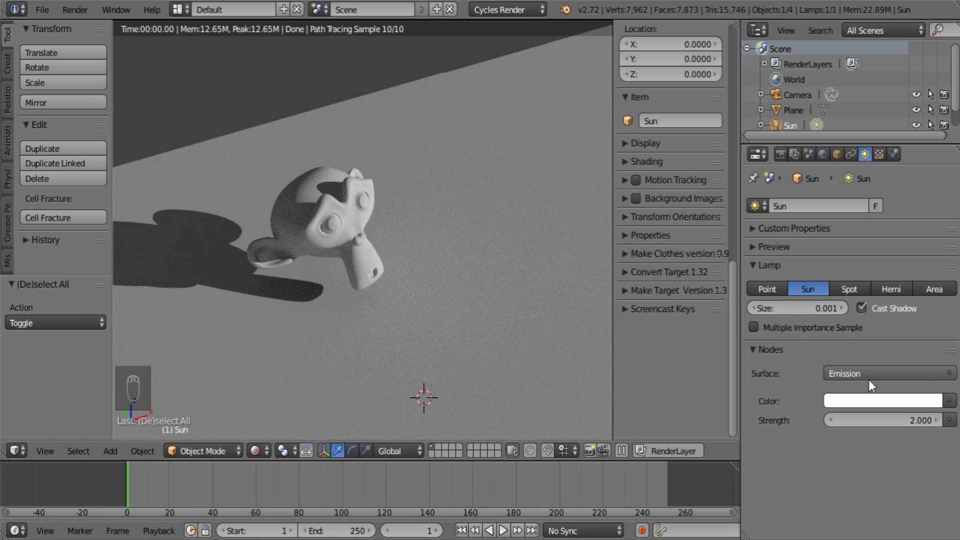
{"action": "left_click", "coordinate": [754, 330]}
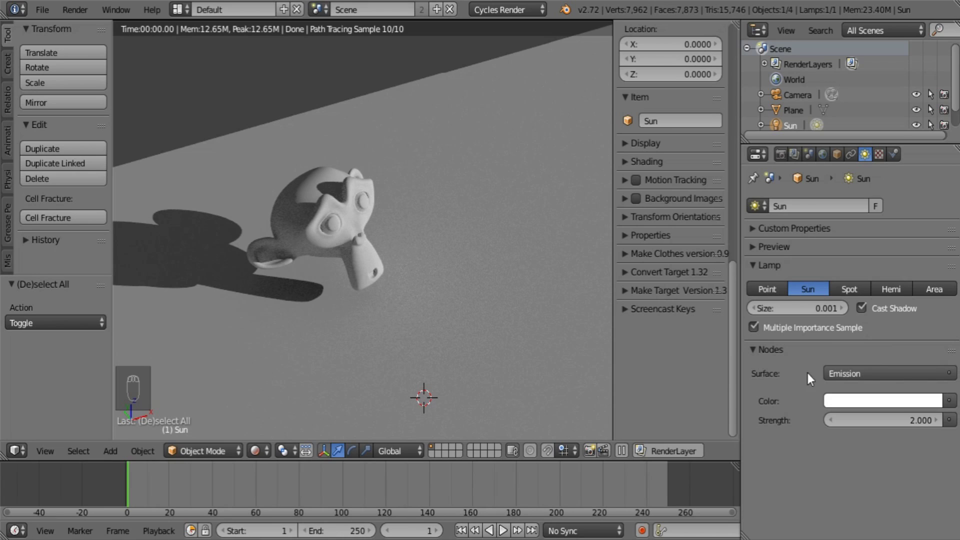
{"action": "left_click", "coordinate": [758, 265]}
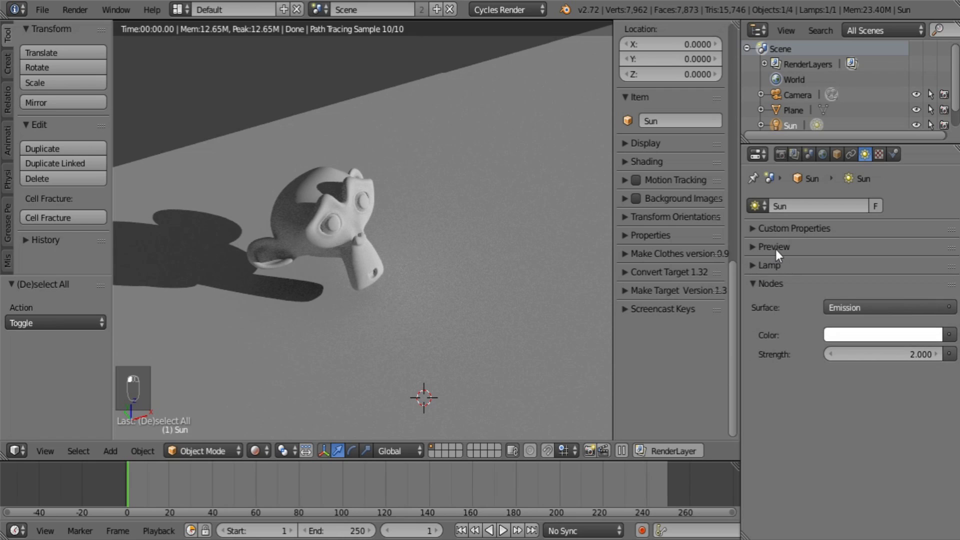
{"action": "left_click", "coordinate": [771, 283]}
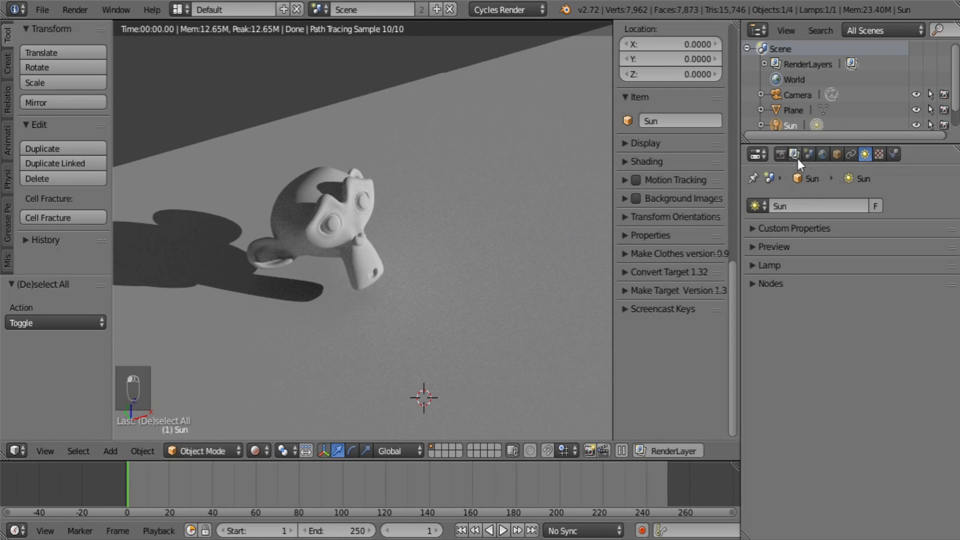
- Enable world Ambient Occlusion with factor 0.10
{"action": "left_click", "coordinate": [822, 155]}
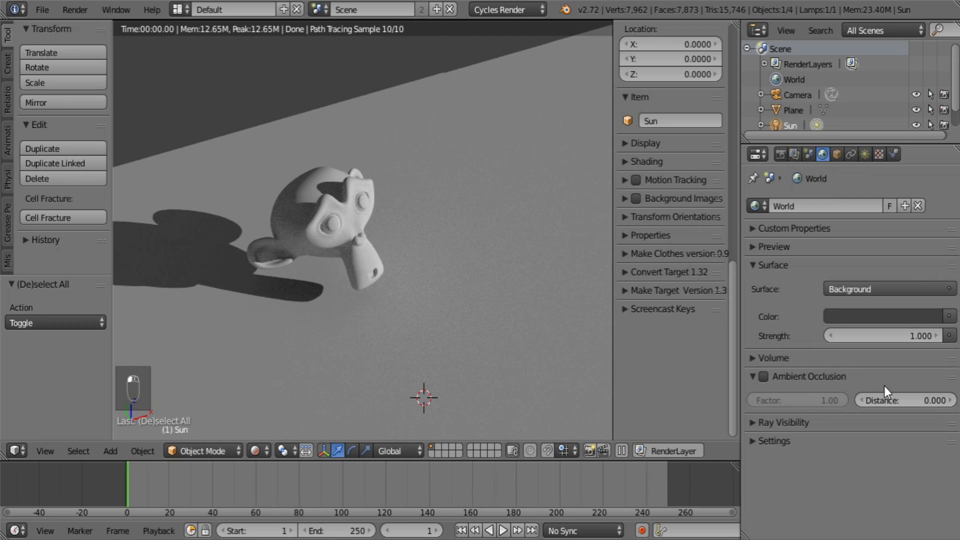
{"action": "left_click", "coordinate": [764, 376]}
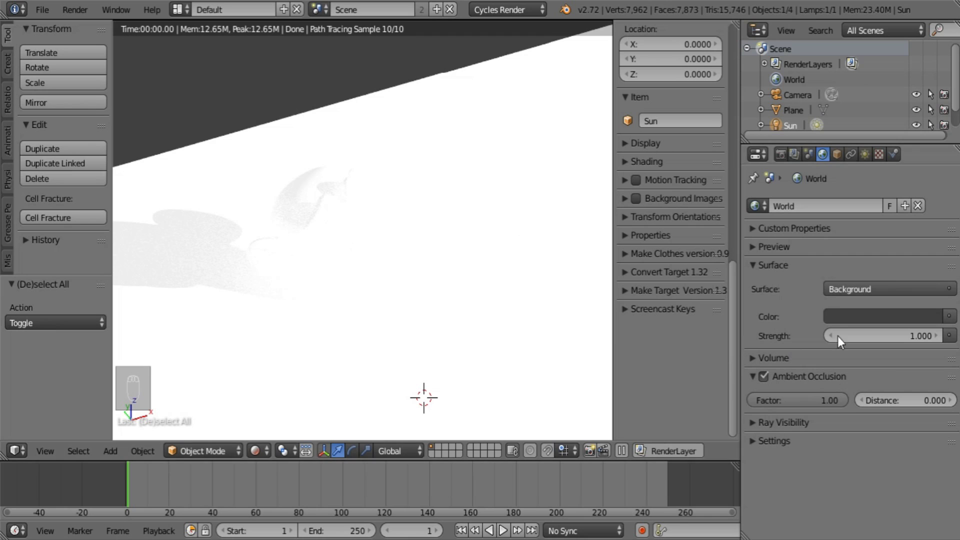
{"action": "left_click_drag", "start_coordinate": [802, 398], "coordinate": [782, 401]}
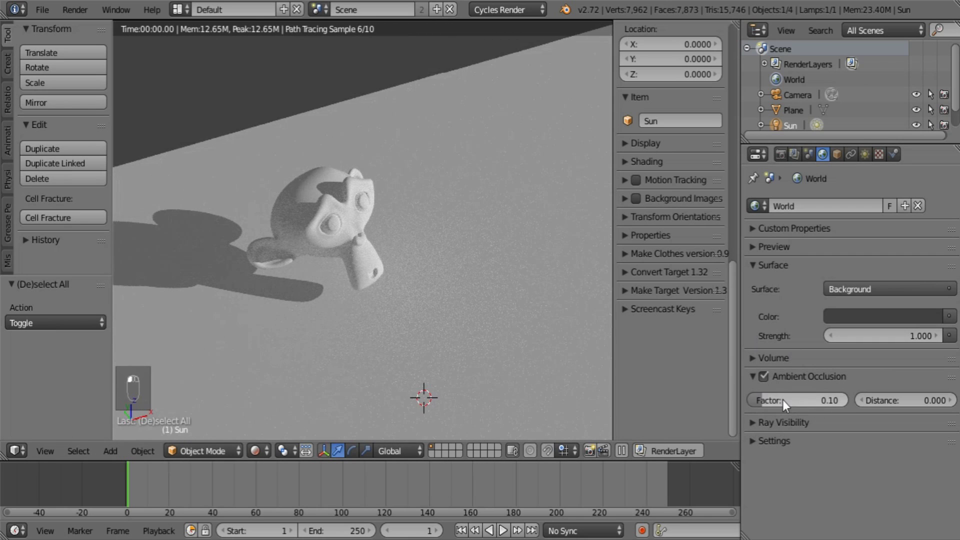
{"action": "left_click", "coordinate": [751, 377]}
- Disable world ray visibility for Diffuse, Glossy, Transmission and Volume Scatter
{"action": "left_click", "coordinate": [754, 396]}
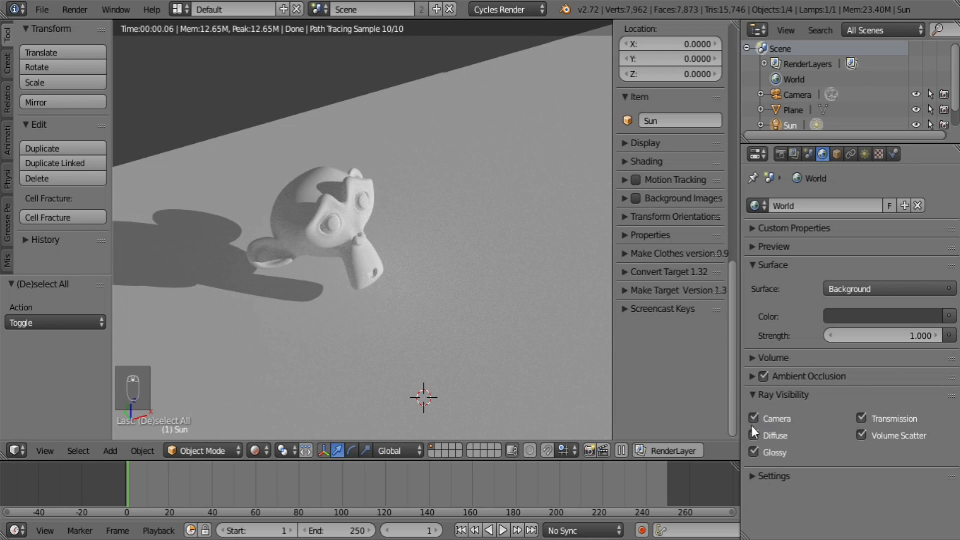
{"action": "left_click_drag", "start_coordinate": [753, 436], "coordinate": [753, 482]}
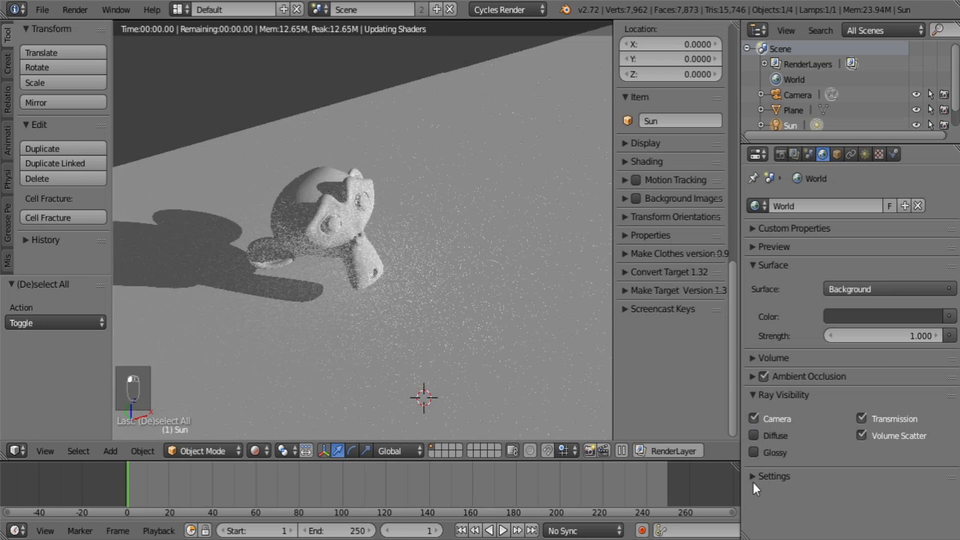
{"action": "left_click", "coordinate": [864, 419]}
{"action": "left_click", "coordinate": [864, 434]}
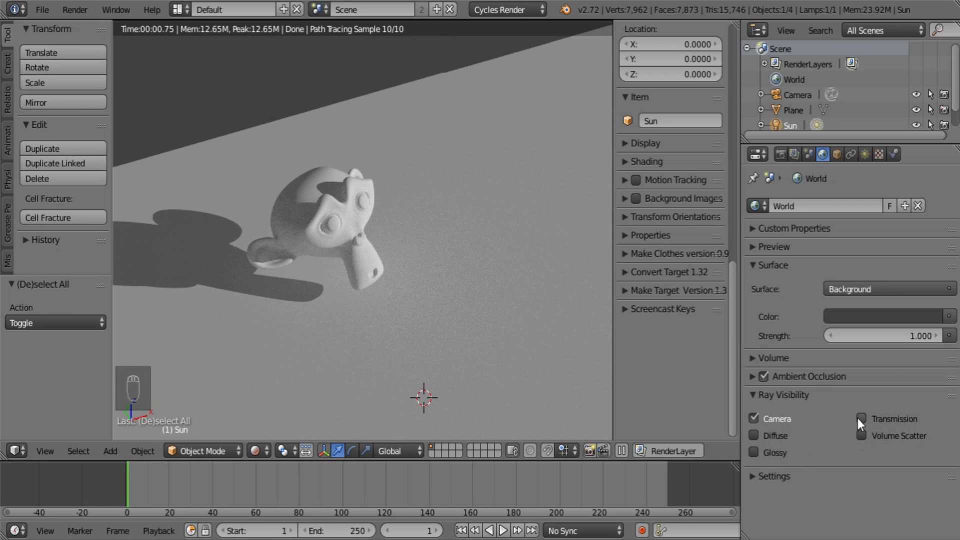
{"action": "left_click", "coordinate": [785, 398]}
{"action": "left_click", "coordinate": [788, 415]}
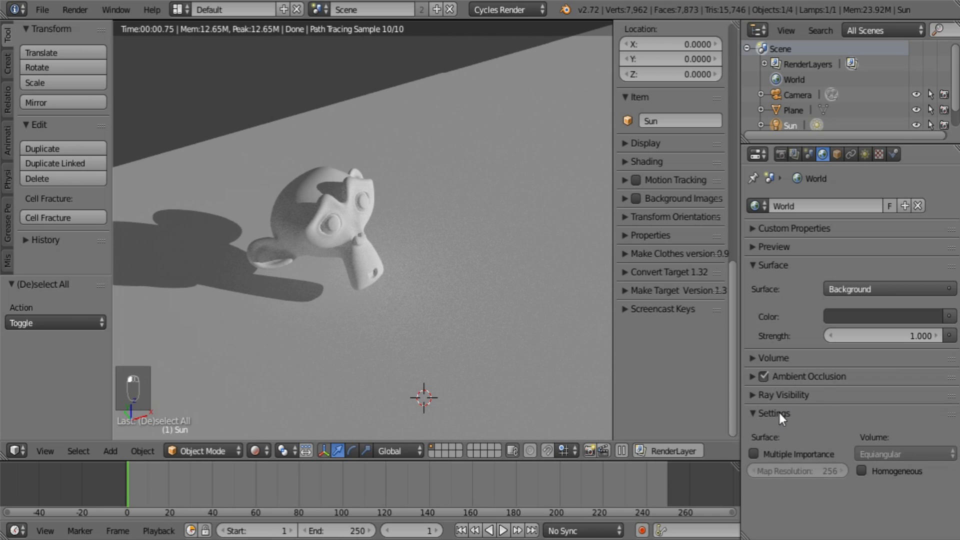
{"action": "left_click", "coordinate": [757, 452]}
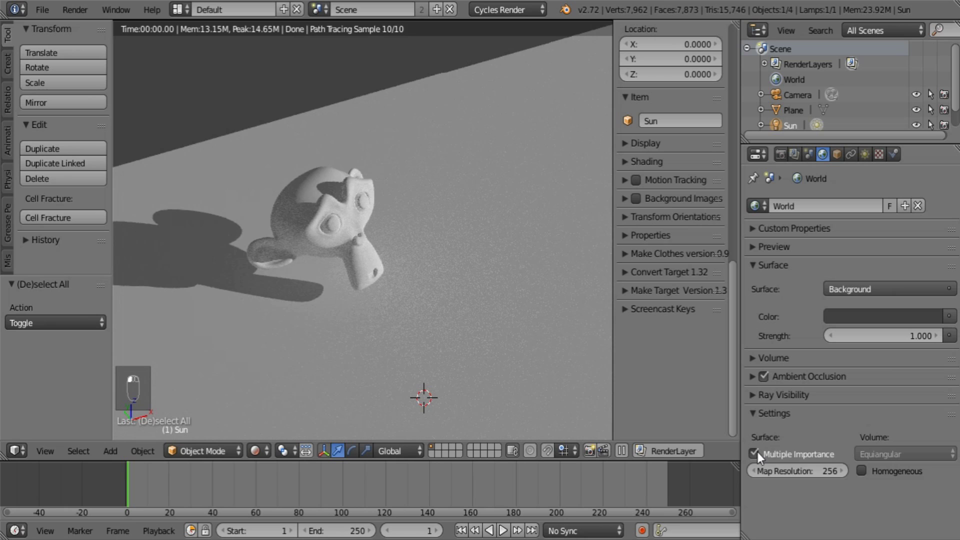
{"action": "left_click", "coordinate": [757, 452]}
{"action": "left_click", "coordinate": [764, 411]}
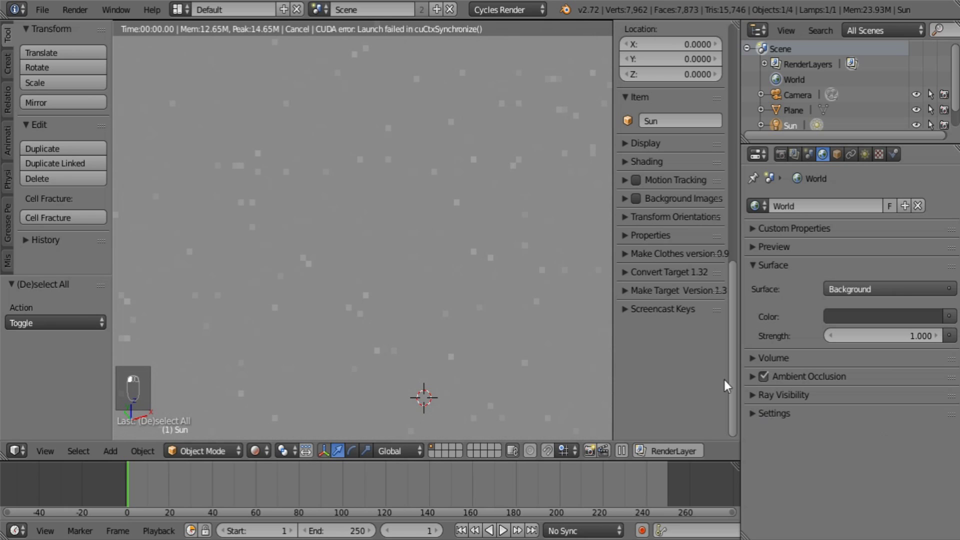
- Toggle viewport shading to Solid and back to Rendered, then frame Suzanne and its shadow
{"action": "scroll", "coordinate": [380, 283], "scroll_direction": "down", "scroll_amount": 2, "text": "shift"}
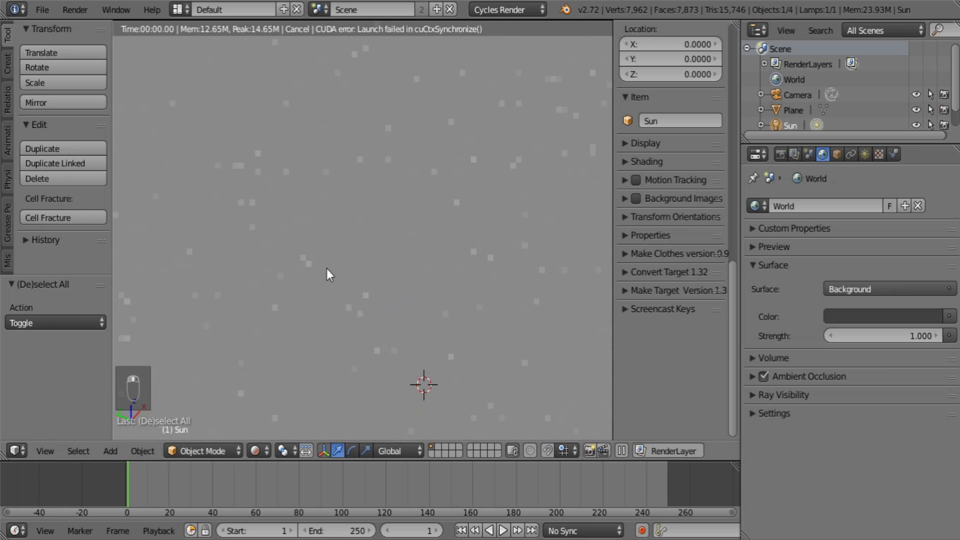
{"action": "left_click", "coordinate": [253, 447]}
{"action": "left_click", "coordinate": [264, 394]}
{"action": "left_click", "coordinate": [255, 451]}
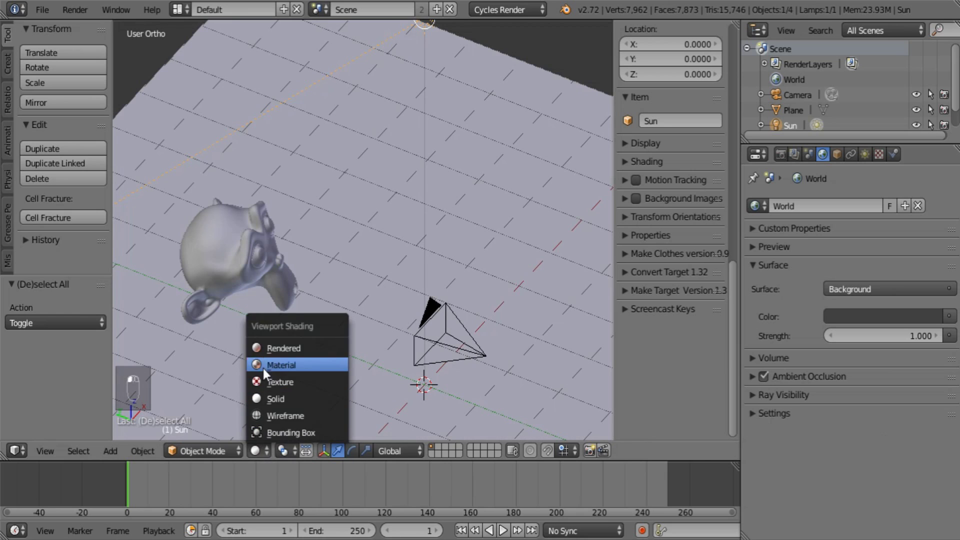
{"action": "left_click", "coordinate": [266, 352]}
{"action": "middle_click_drag", "start_coordinate": [236, 301], "coordinate": [395, 236]}
{"action": "scroll", "coordinate": [395, 236], "scroll_direction": "up", "scroll_amount": 4}
{"action": "scroll", "coordinate": [370, 142], "scroll_direction": "down", "scroll_amount": 4}
{"action": "middle_click_drag", "start_coordinate": [370, 142], "coordinate": [440, 235]}
{"action": "scroll", "coordinate": [440, 236], "scroll_direction": "up", "scroll_amount": 2}
{"action": "middle_click_drag", "start_coordinate": [442, 280], "coordinate": [435, 275]}
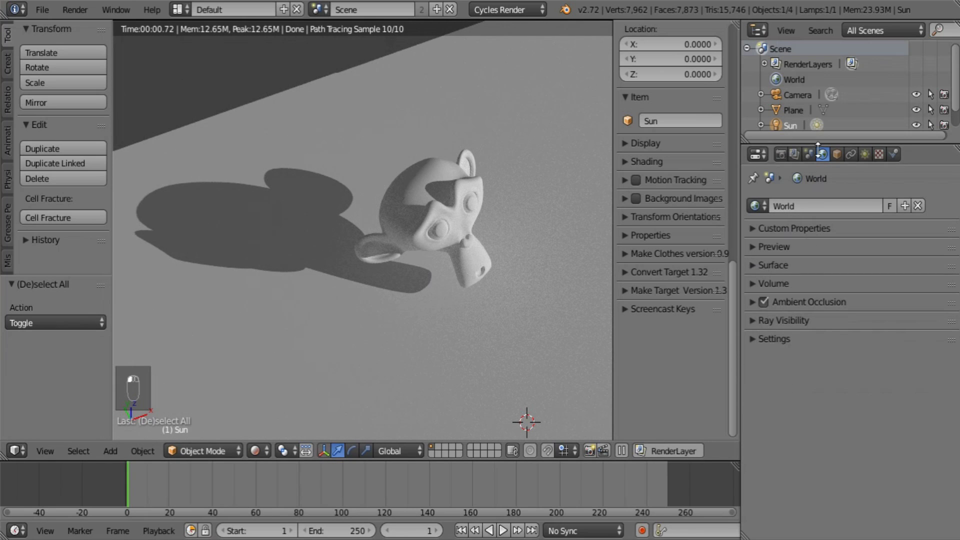
- Tint the world background colour red with the colour picker
{"action": "left_click", "coordinate": [891, 315]}
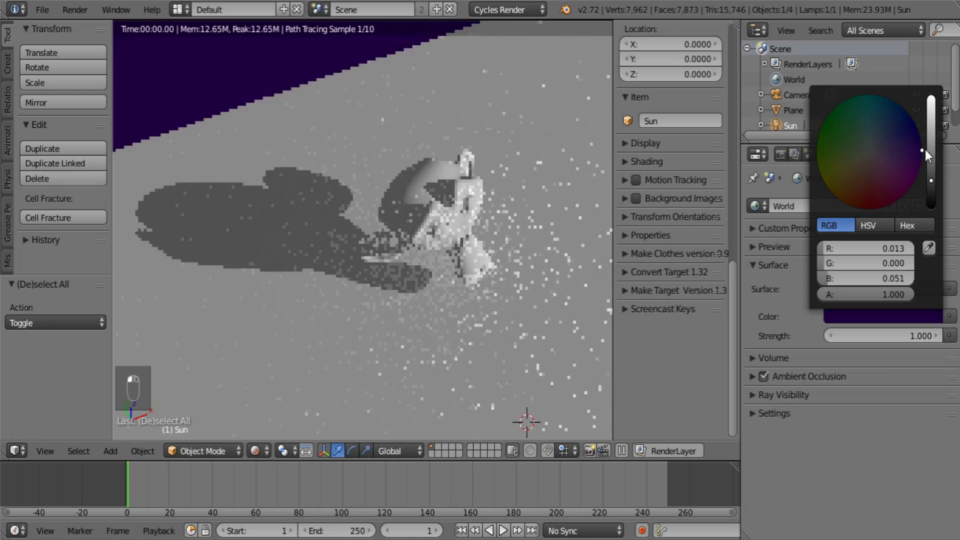
{"action": "left_click_drag", "start_coordinate": [850, 251], "coordinate": [940, 258]}
{"action": "left_click_drag", "start_coordinate": [847, 277], "coordinate": [701, 266]}
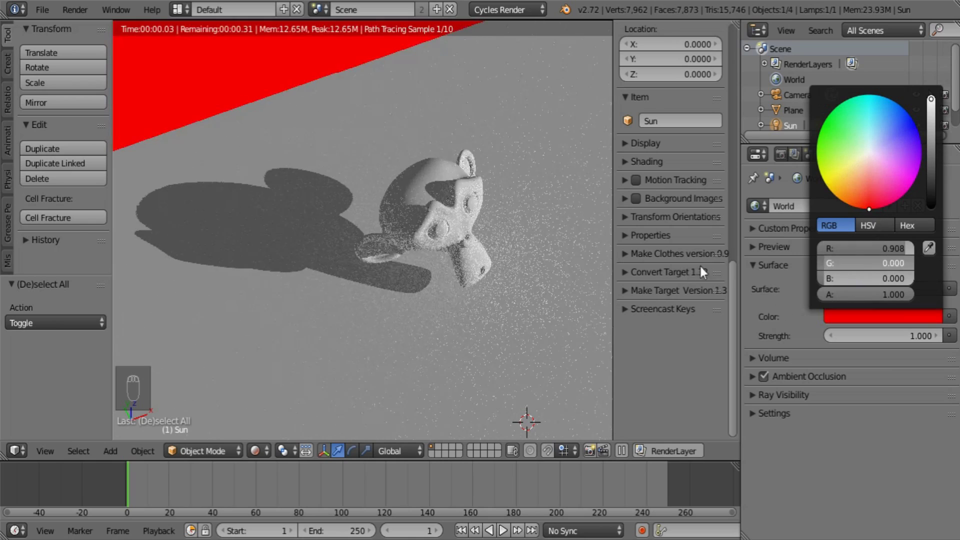
- Turn off the world's Diffuse, Glossy, Transmission and Volume Scatter ray visibility, keeping Camera only
{"action": "left_click", "coordinate": [754, 394]}
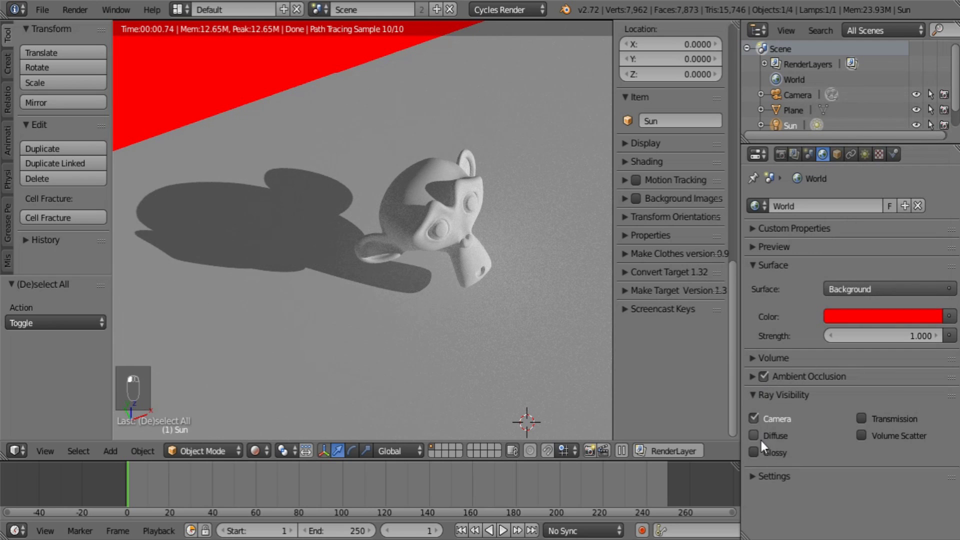
{"action": "left_click", "coordinate": [754, 435]}
{"action": "left_click", "coordinate": [862, 419]}
{"action": "left_click", "coordinate": [862, 436]}
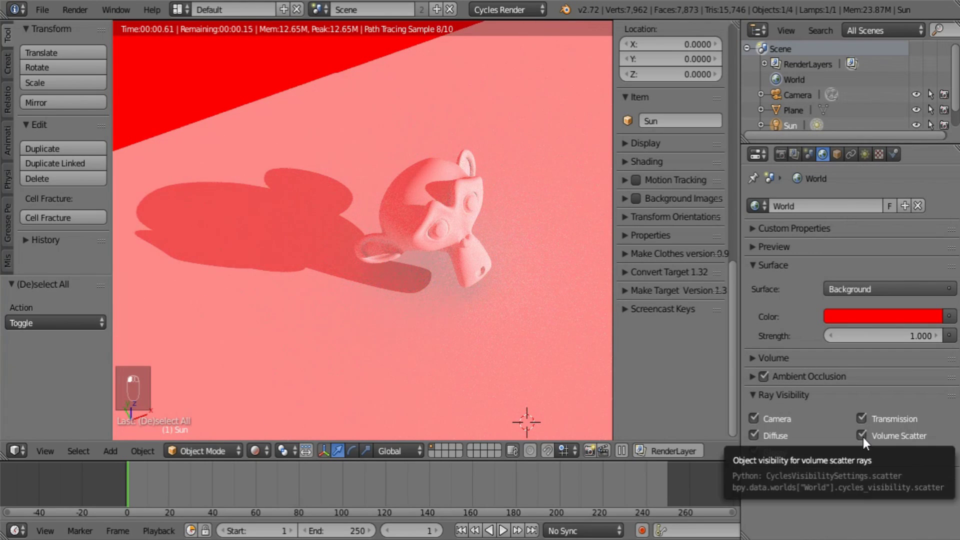
{"action": "left_click_drag", "start_coordinate": [860, 433], "coordinate": [854, 404]}
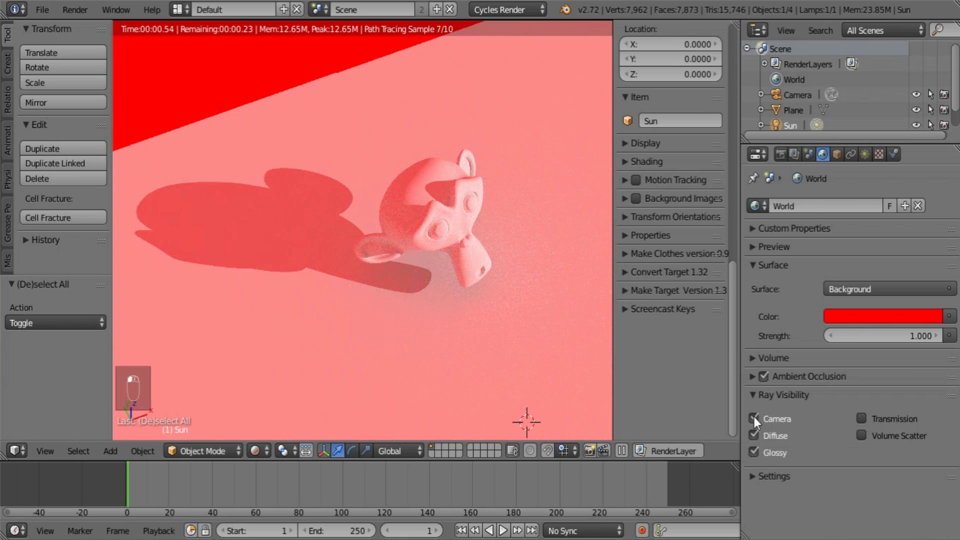
{"action": "left_click_drag", "start_coordinate": [754, 436], "coordinate": [752, 448]}
{"action": "left_click", "coordinate": [752, 396]}
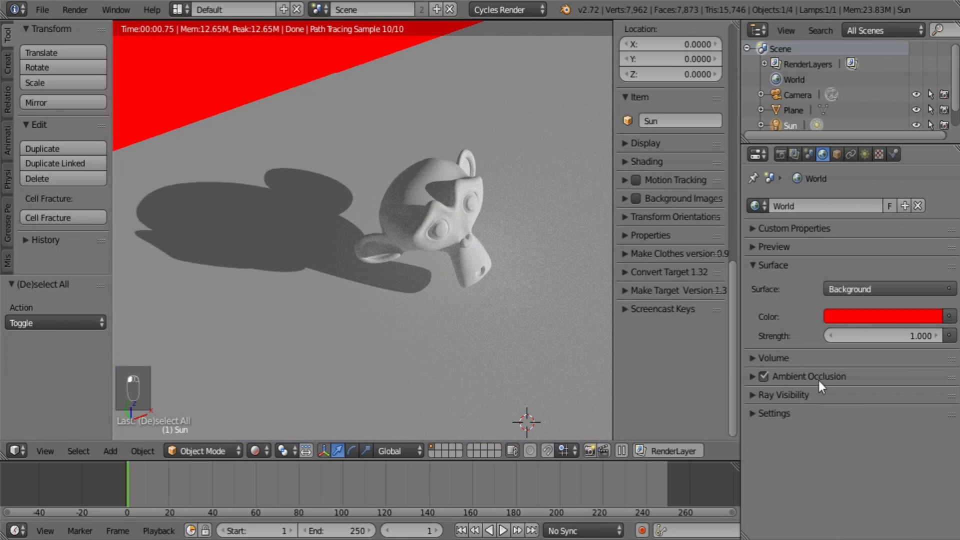
- Change the world colour to a darker green (R 0.187, G 0.638, B 0.165), then select Suzanne
{"action": "left_click", "coordinate": [893, 320]}
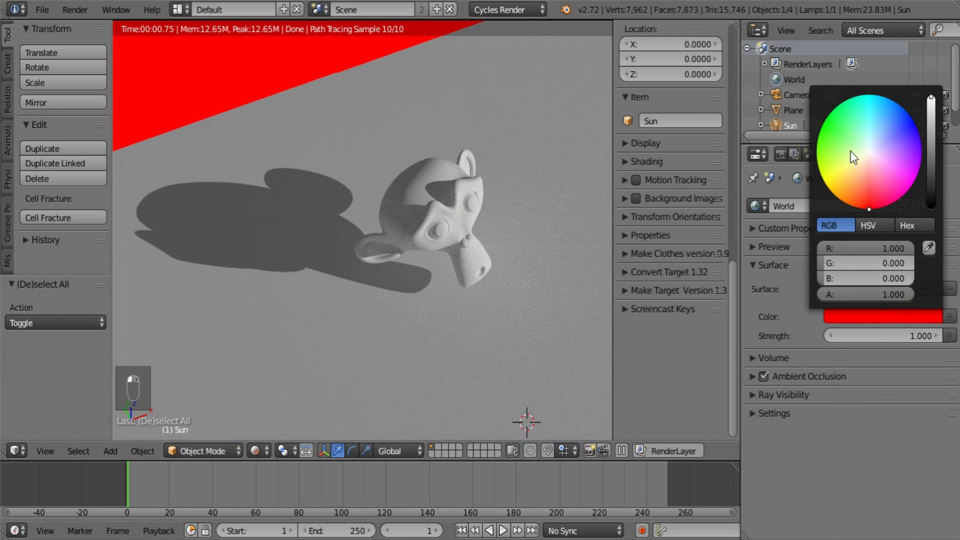
{"action": "left_click_drag", "start_coordinate": [851, 151], "coordinate": [848, 140]}
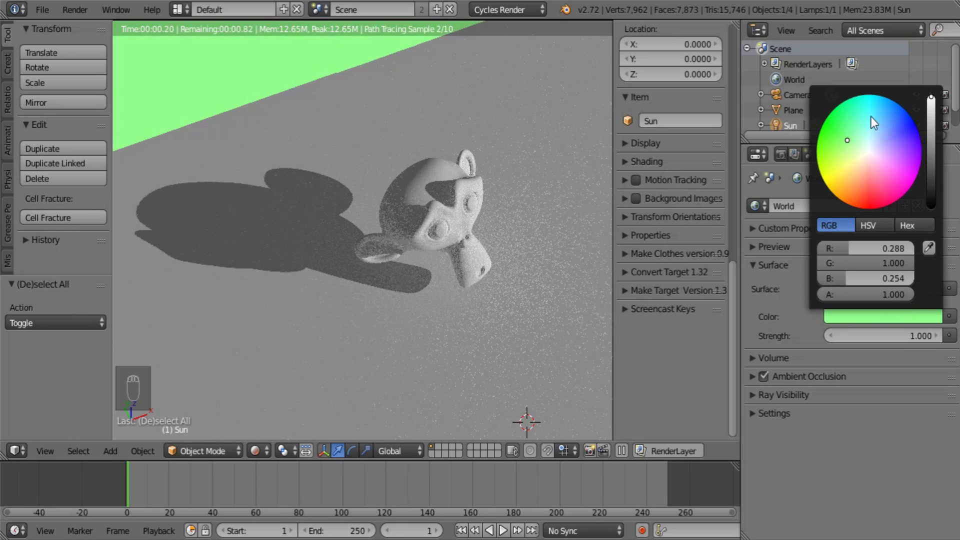
{"action": "left_click_drag", "start_coordinate": [929, 98], "coordinate": [933, 115]}
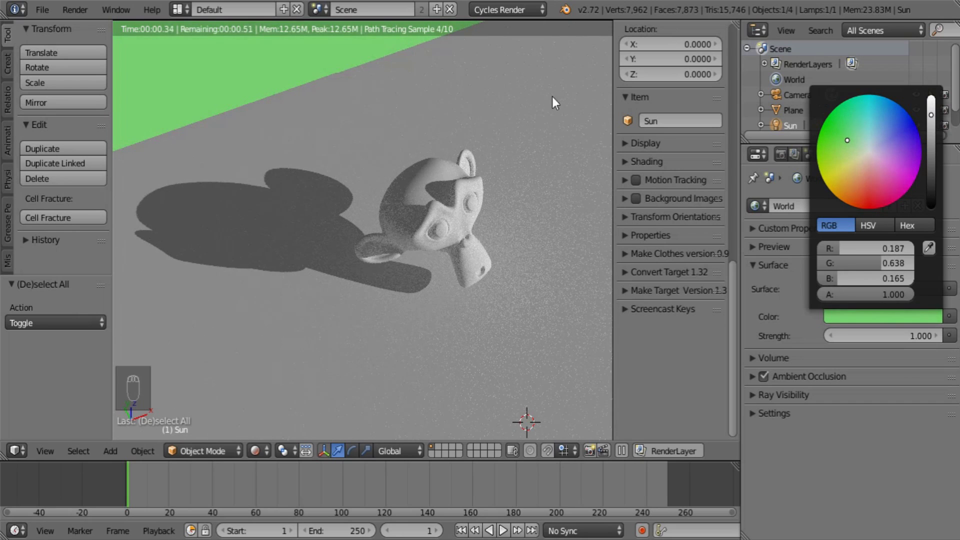
{"action": "right_click", "coordinate": [446, 212]}
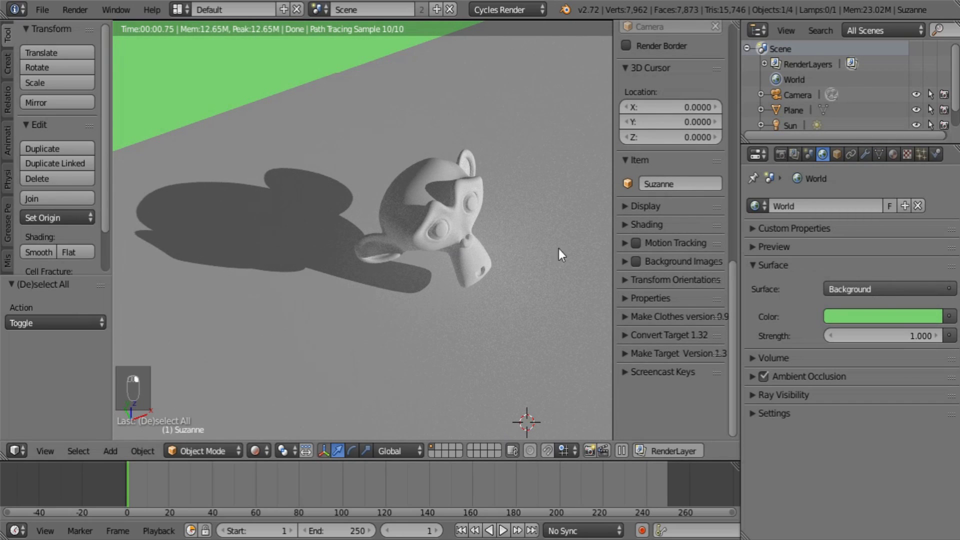
- Set Light Paths Transparency Max and Min and Bounces Max to 0, then select the Plane
{"action": "left_click", "coordinate": [783, 155]}
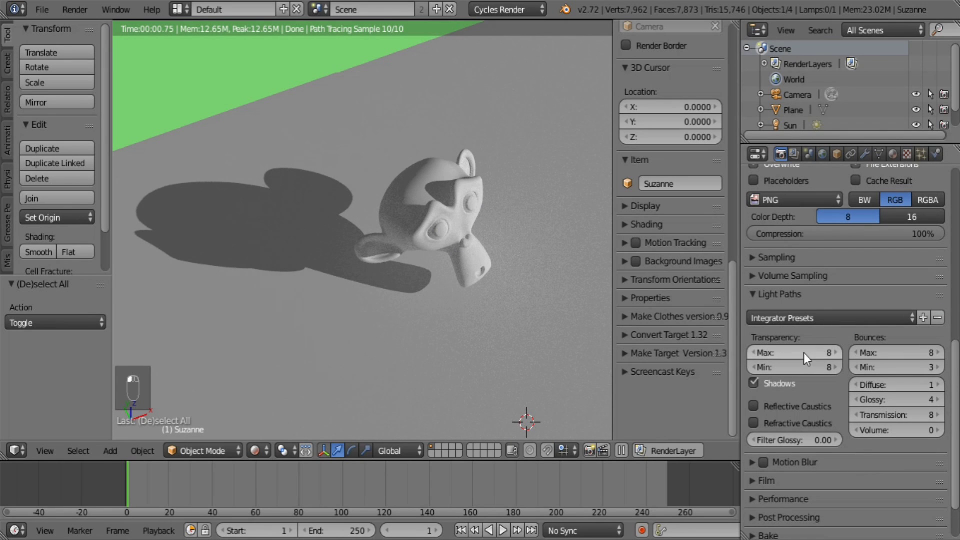
{"action": "left_click_drag", "start_coordinate": [803, 353], "coordinate": [655, 353]}
{"action": "left_click", "coordinate": [791, 368]}
{"action": "type", "text": "0"}
{"action": "key", "text": "Return"}
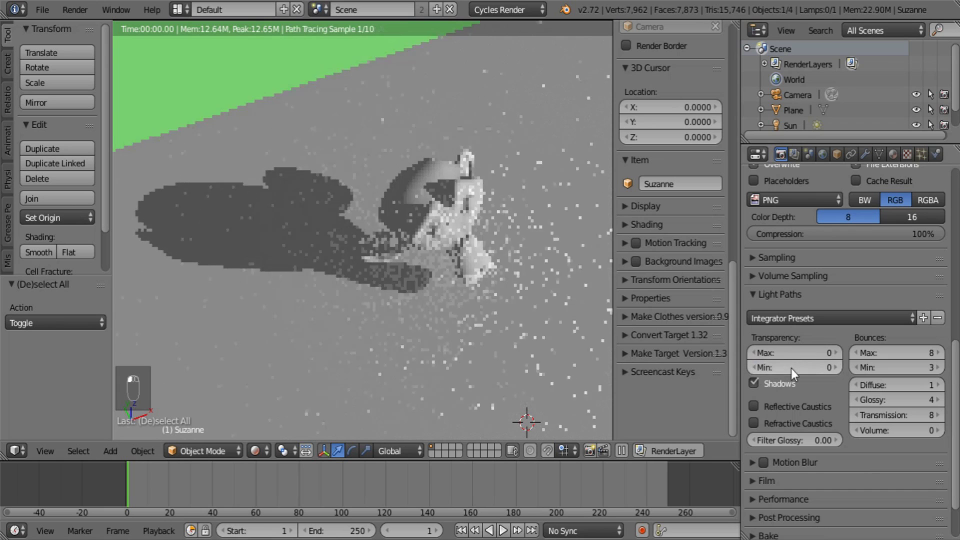
{"action": "left_click", "coordinate": [881, 353]}
{"action": "type", "text": "0"}
{"action": "key", "text": "Return"}
{"action": "mouse_move", "coordinate": [882, 354]}
{"action": "left_mouse_down"}
{"action": "mouse_move", "coordinate": [885, 400]}
{"action": "mouse_move", "coordinate": [882, 355]}
{"action": "left_mouse_up"}
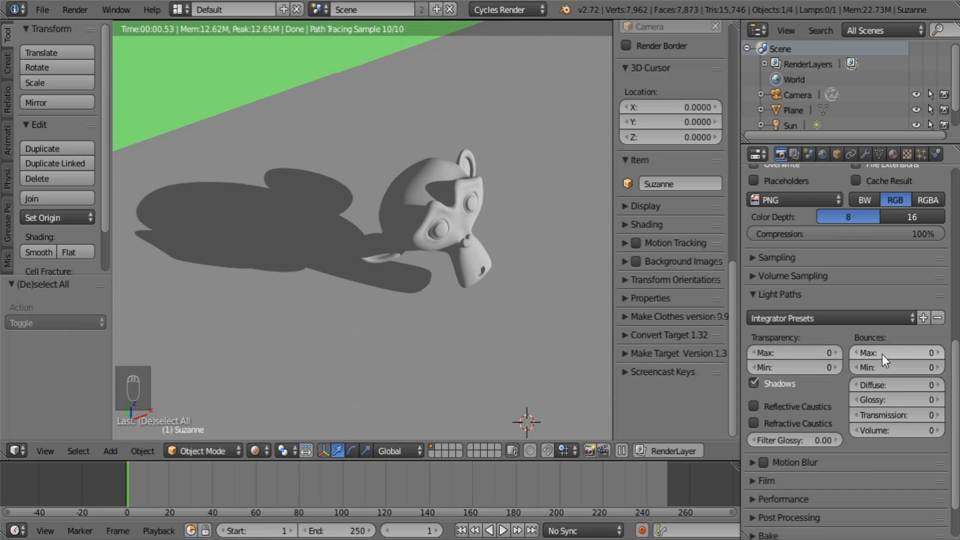
{"action": "middle_click_drag", "start_coordinate": [451, 232], "coordinate": [475, 239]}
{"action": "right_click", "coordinate": [439, 185]}
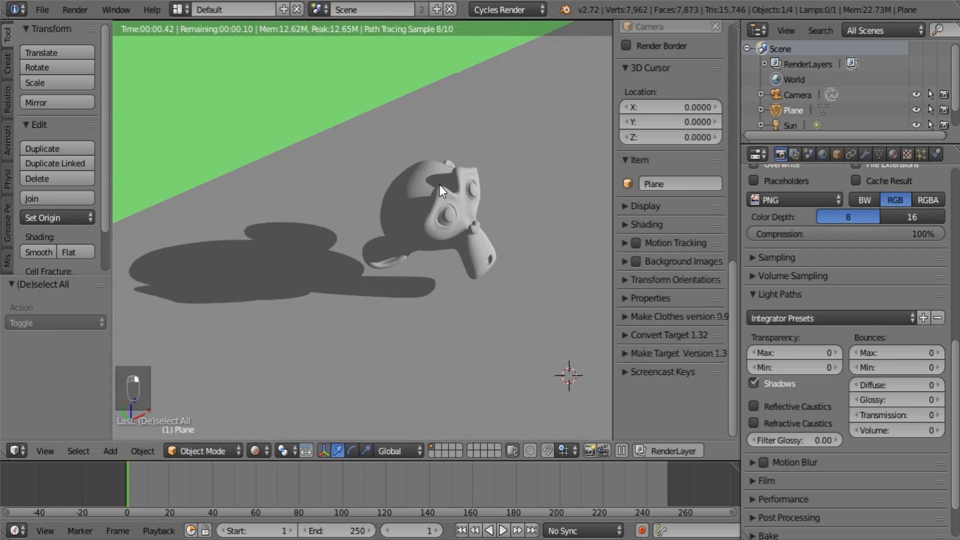
- Select Suzanne and give her a new material named 'Toon haterial'
{"action": "left_click", "coordinate": [893, 151]}
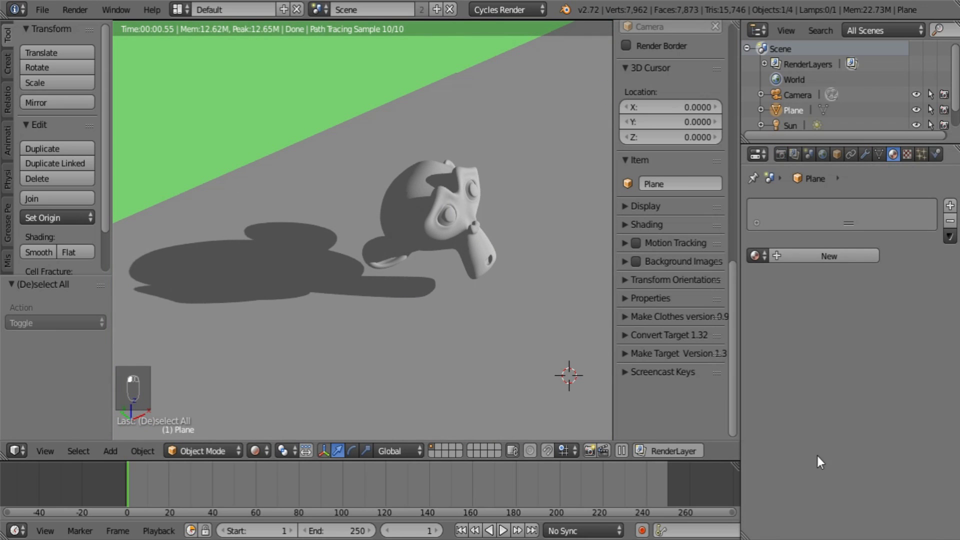
{"action": "right_click", "coordinate": [440, 218]}
{"action": "left_click", "coordinate": [797, 257]}
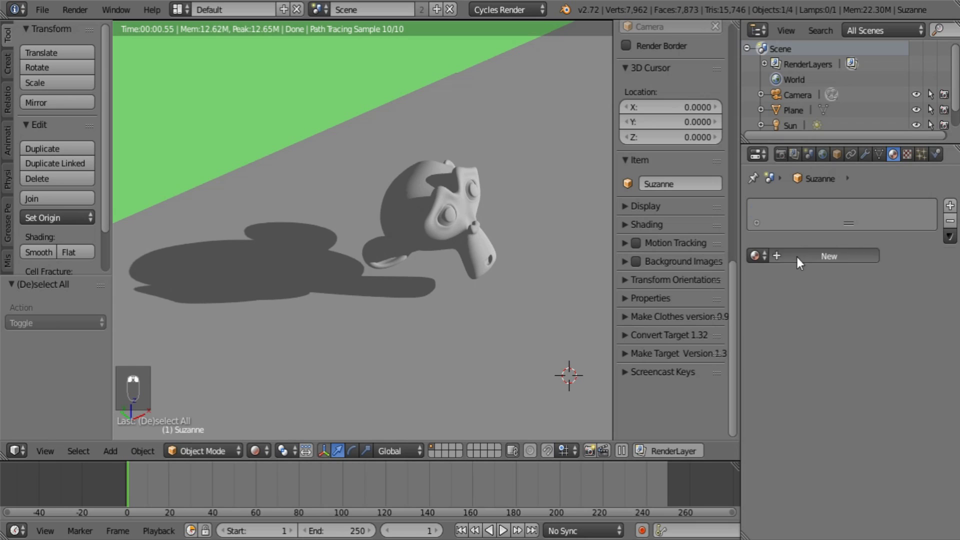
{"action": "type", "text": "Toon"}
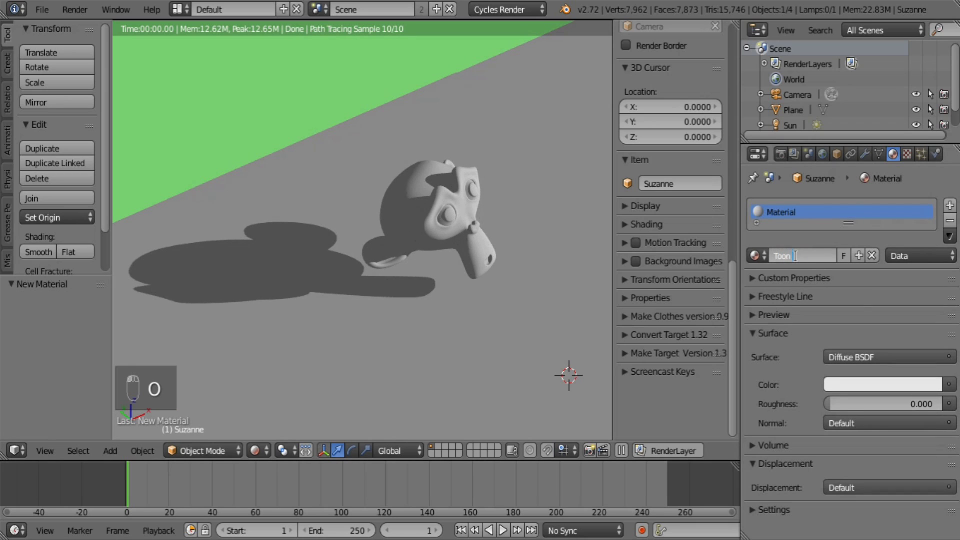
{"action": "type", "text": " haterial"}
{"action": "key", "text": "Return"}
- Make the material's surface a Toon BSDF shader with a pink colour
{"action": "left_click", "coordinate": [875, 359]}
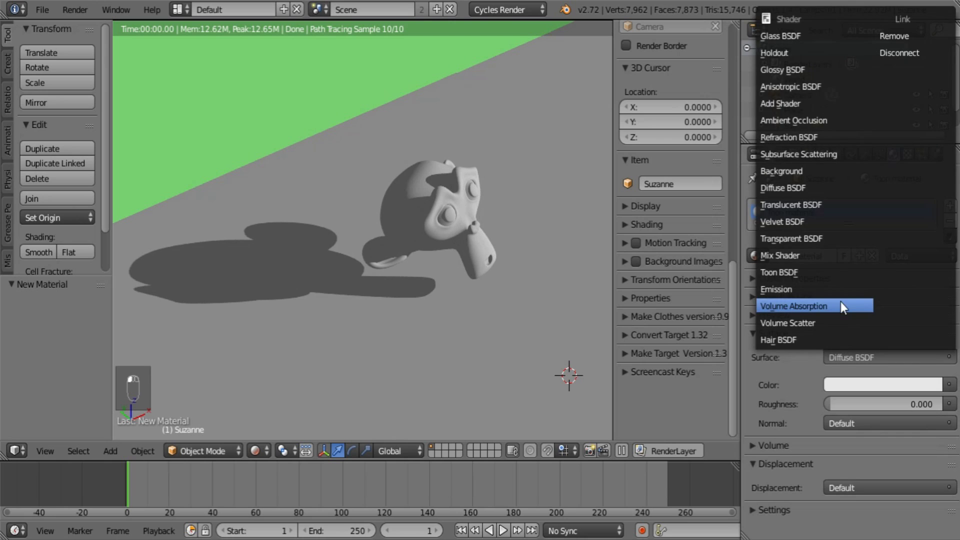
{"action": "left_click", "coordinate": [839, 269]}
{"action": "scroll", "coordinate": [872, 403], "scroll_direction": "down", "scroll_amount": 1}
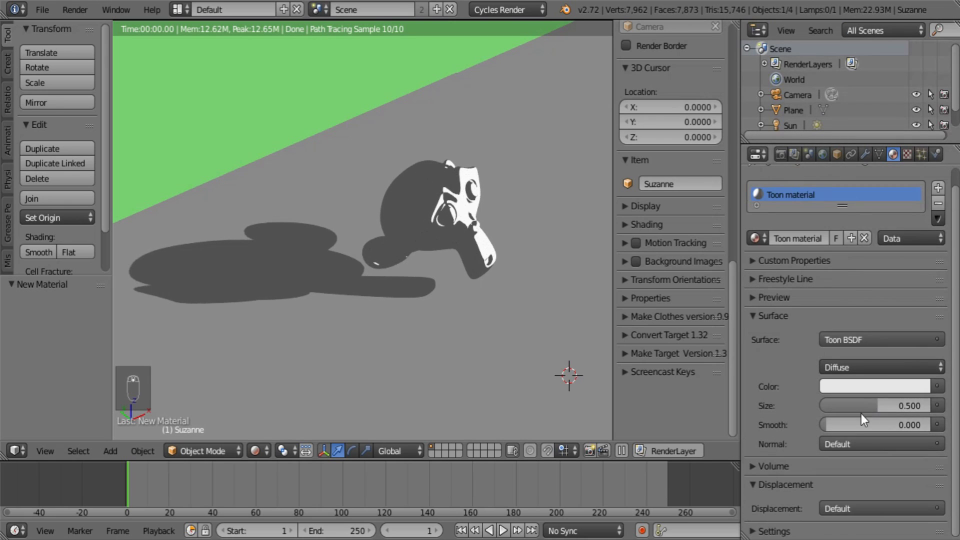
{"action": "left_click", "coordinate": [866, 338]}
{"action": "left_click", "coordinate": [866, 388]}
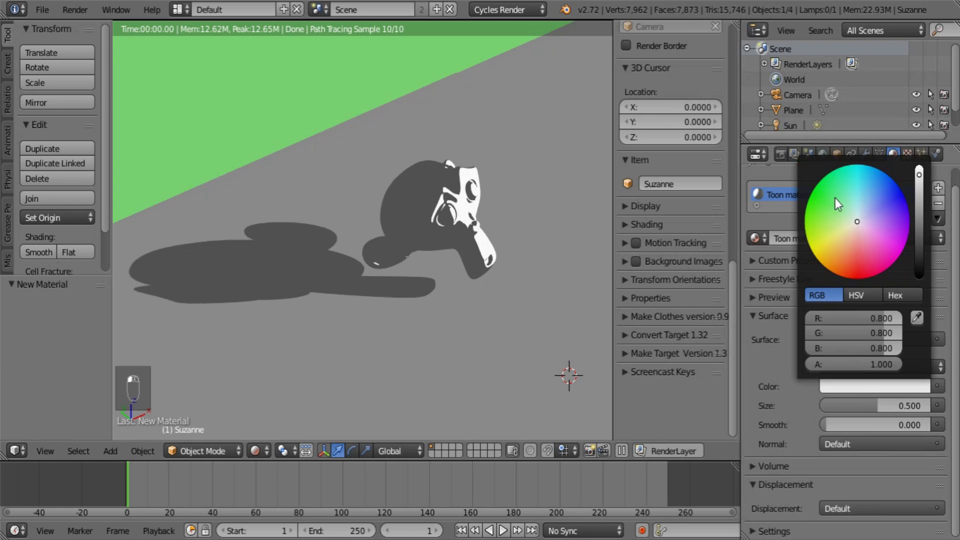
{"action": "left_click_drag", "start_coordinate": [858, 223], "coordinate": [865, 245]}
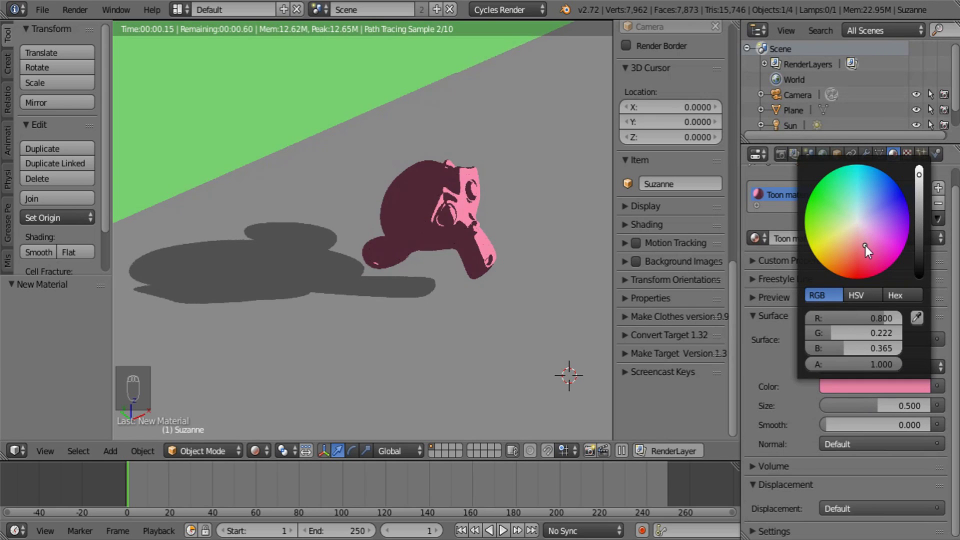
- Raise the Toon BSDF Size to 0.842
{"action": "middle_click_drag", "start_coordinate": [534, 278], "coordinate": [590, 290]}
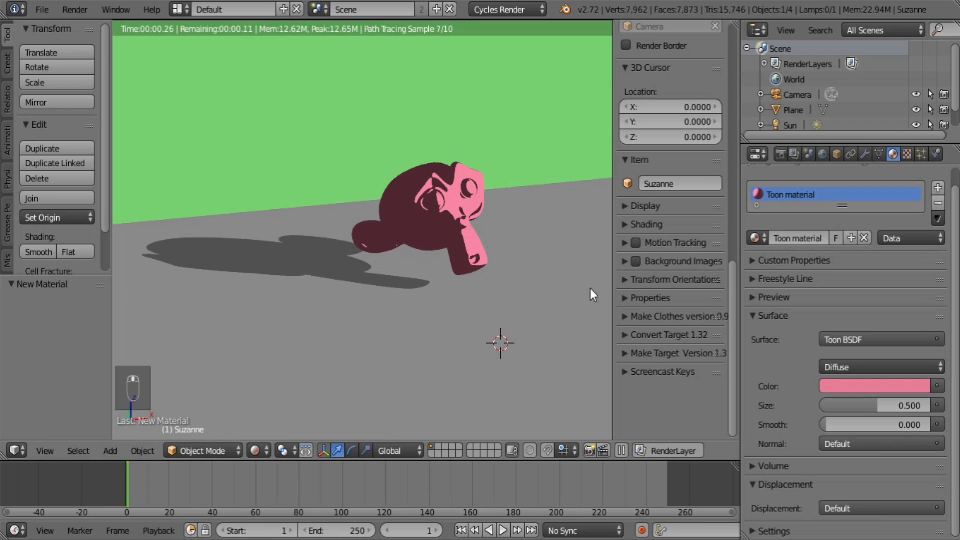
{"action": "scroll", "coordinate": [518, 284], "scroll_direction": "up", "scroll_amount": 4}
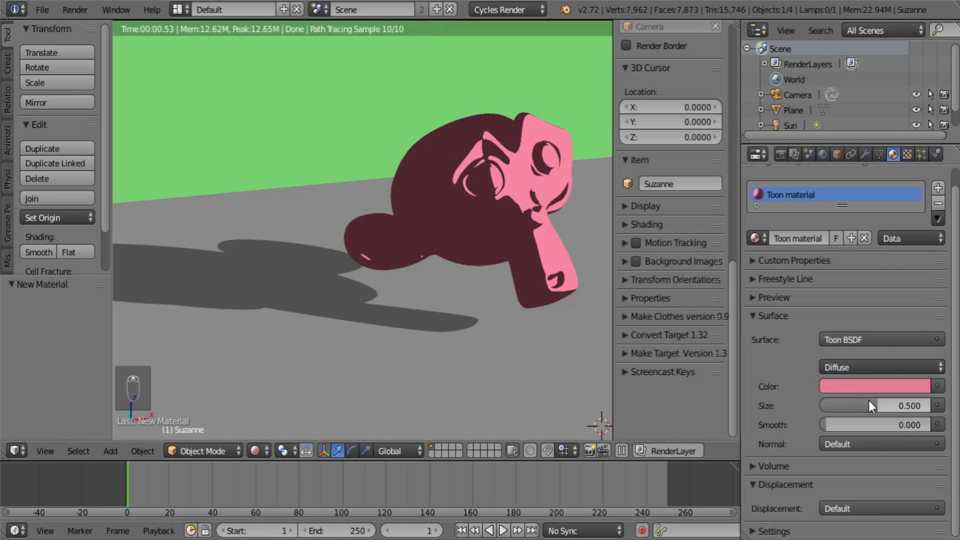
{"action": "left_click", "coordinate": [866, 386]}
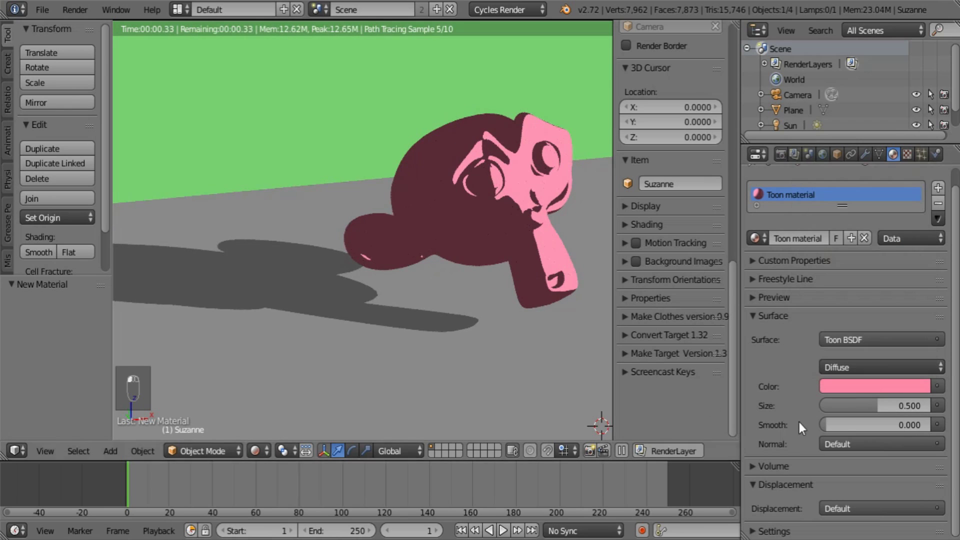
{"action": "left_click_drag", "start_coordinate": [869, 408], "coordinate": [899, 406]}
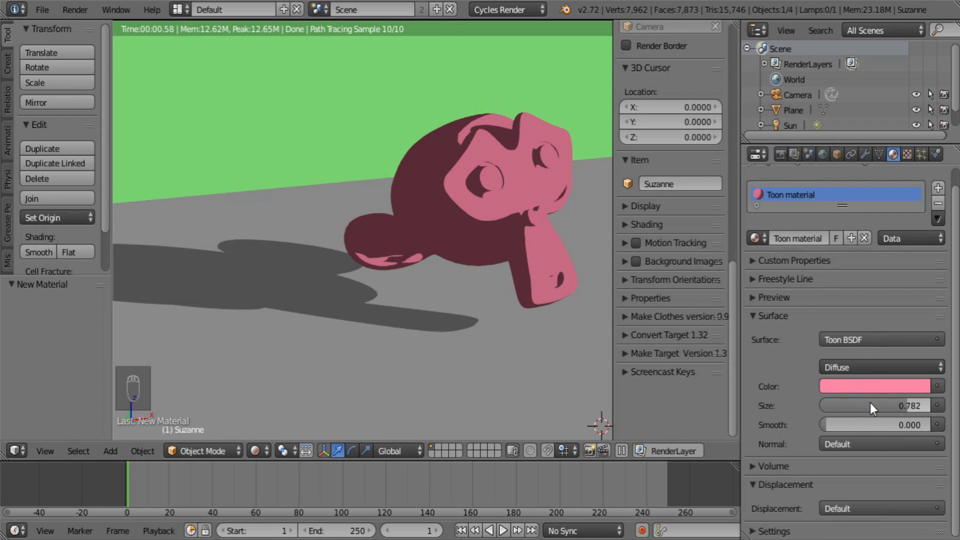
{"action": "left_click_drag", "start_coordinate": [870, 403], "coordinate": [885, 406]}
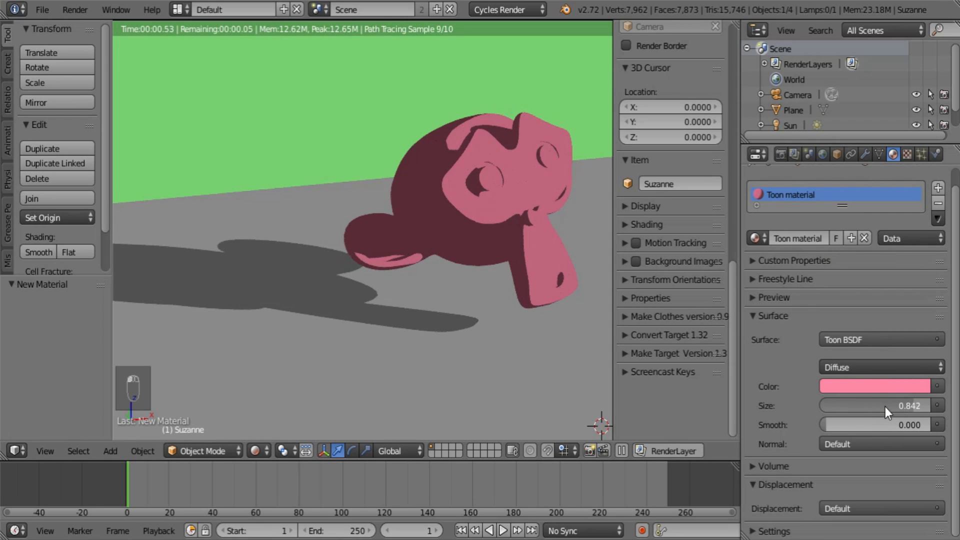
{"action": "middle_click_drag", "start_coordinate": [403, 229], "coordinate": [514, 268]}
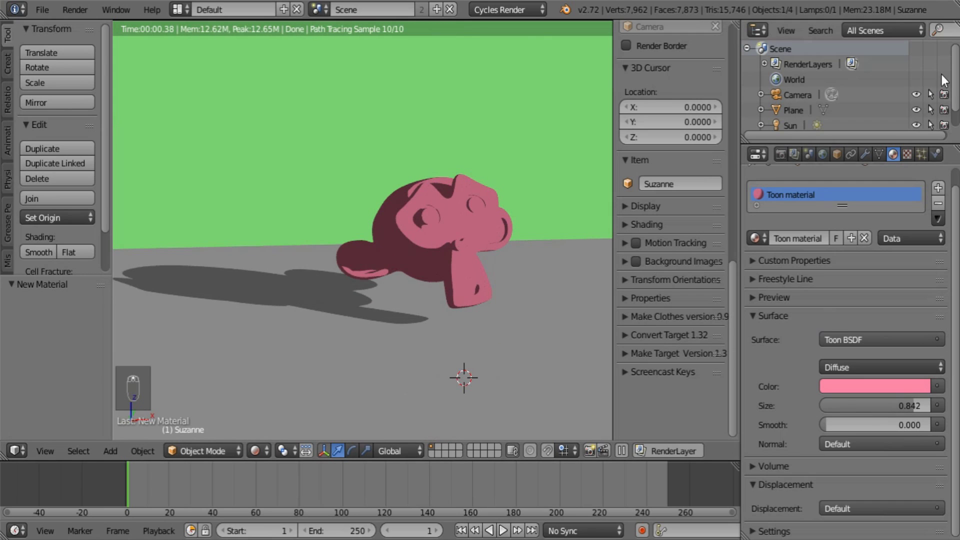
- Set the toon material colour's red channel to 2 for a brighter pink
{"action": "left_click", "coordinate": [869, 383]}
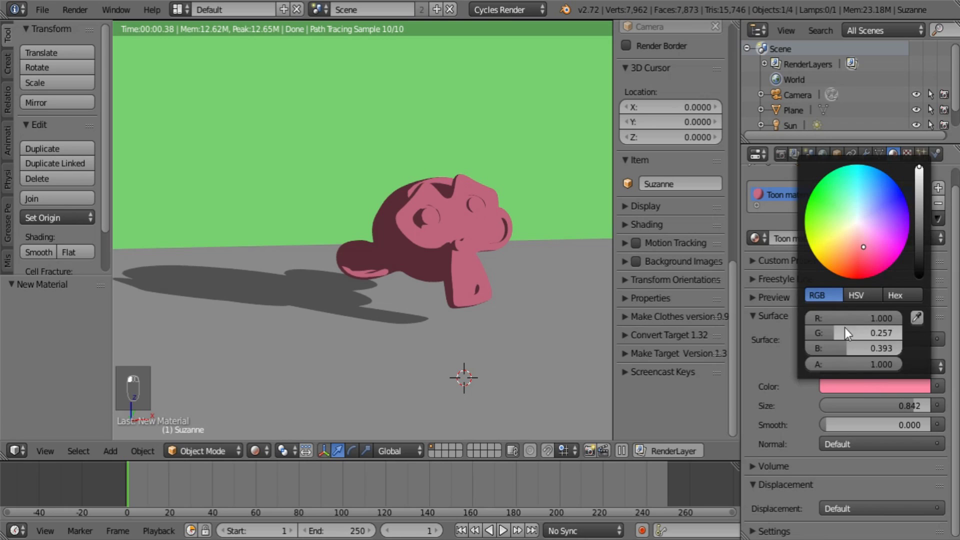
{"action": "left_click", "coordinate": [850, 315]}
{"action": "type", "text": "2"}
{"action": "key", "text": "Return"}
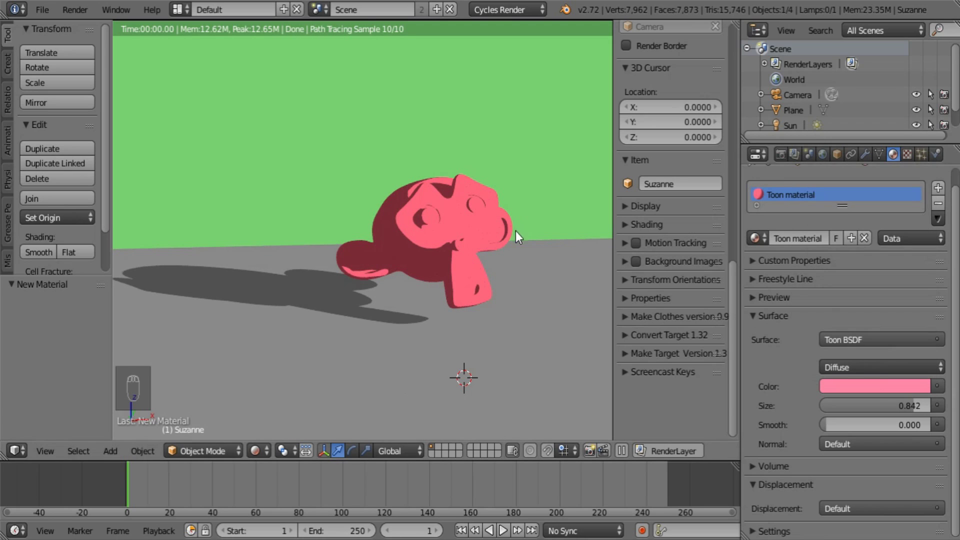
- Lower the Toon BSDF Size to 0.829
{"action": "middle_click_drag", "start_coordinate": [515, 231], "coordinate": [545, 295]}
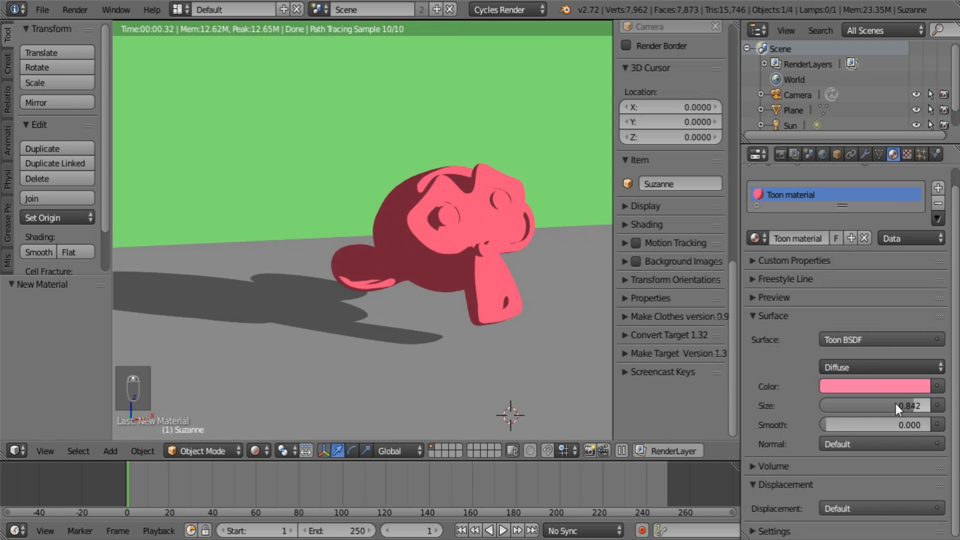
{"action": "left_click_drag", "start_coordinate": [896, 404], "coordinate": [895, 403]}
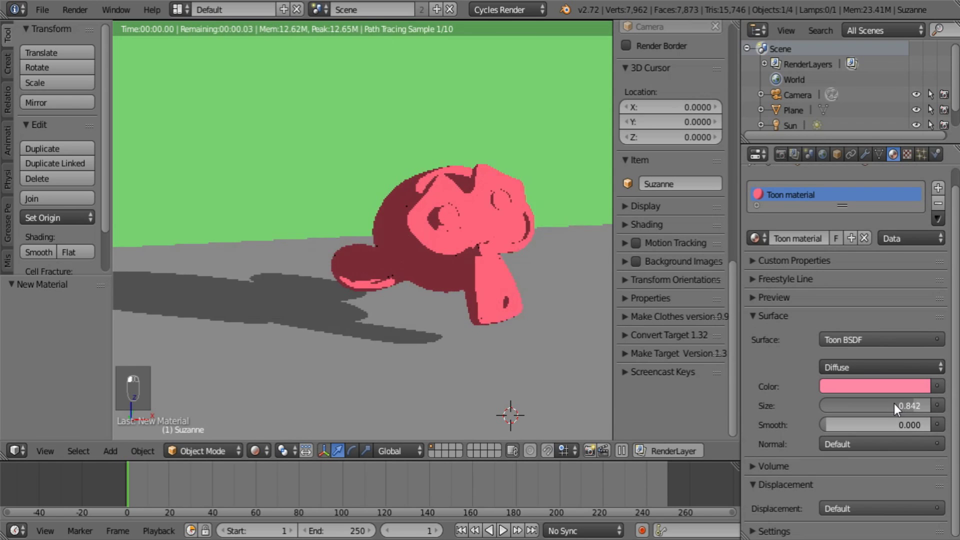
{"action": "middle_click_drag", "start_coordinate": [527, 307], "coordinate": [422, 239]}
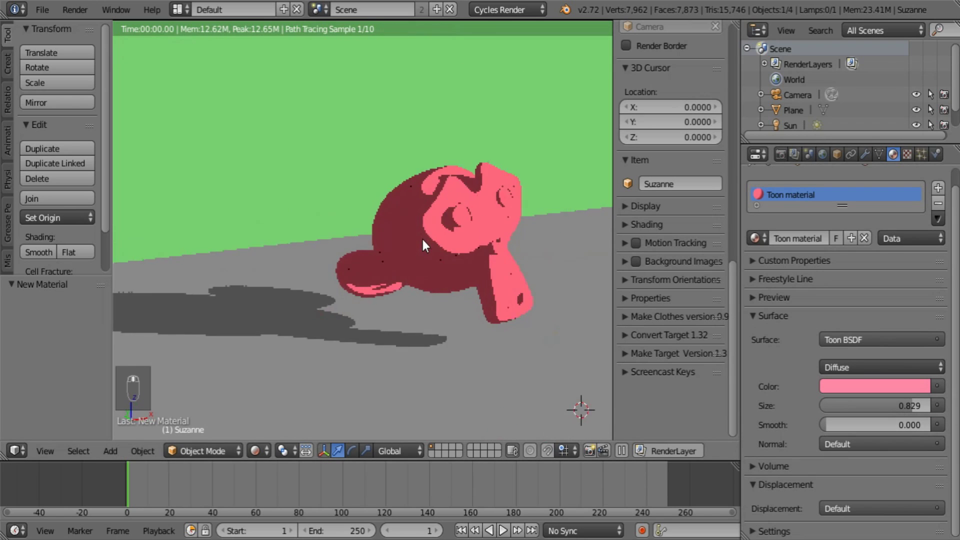
{"action": "middle_click_drag", "start_coordinate": [431, 299], "coordinate": [355, 302]}
- In Solid shading, add a Monkey mesh, subdivide it at level 2 and shade it smooth
{"action": "left_click", "coordinate": [270, 450]}
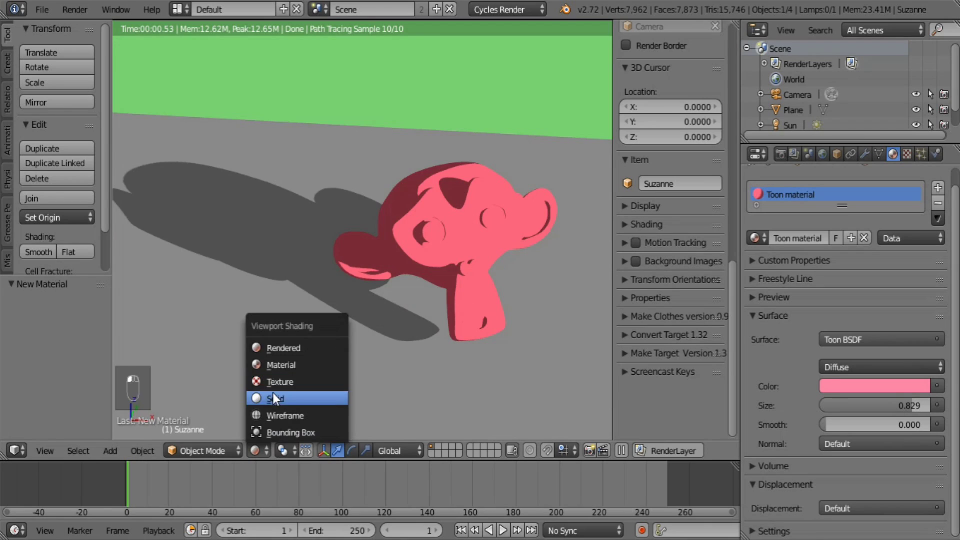
{"action": "left_click", "coordinate": [273, 393]}
{"action": "key", "text": "shift+a"}
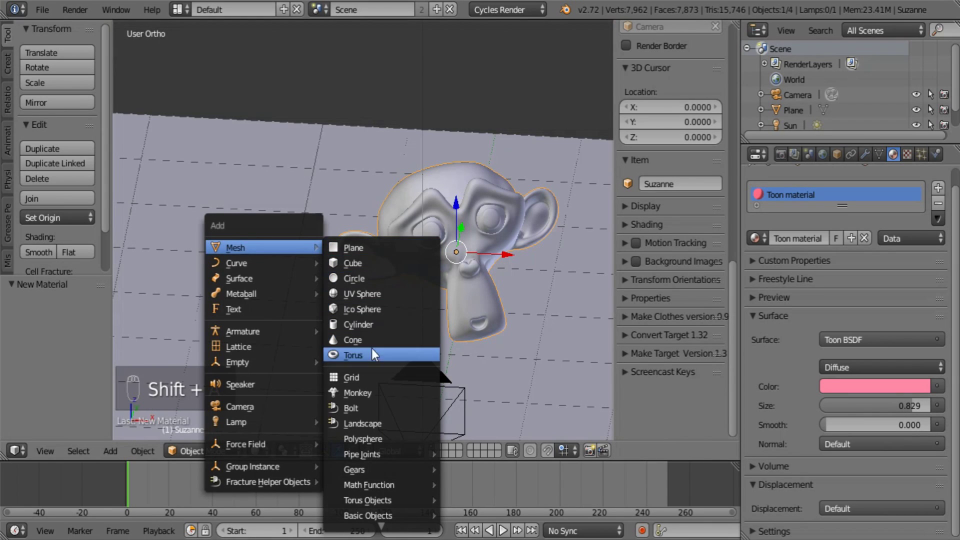
{"action": "left_click", "coordinate": [374, 392]}
{"action": "scroll", "coordinate": [454, 349], "scroll_direction": "down", "scroll_amount": 4}
{"action": "middle_click_drag", "start_coordinate": [454, 349], "coordinate": [329, 326]}
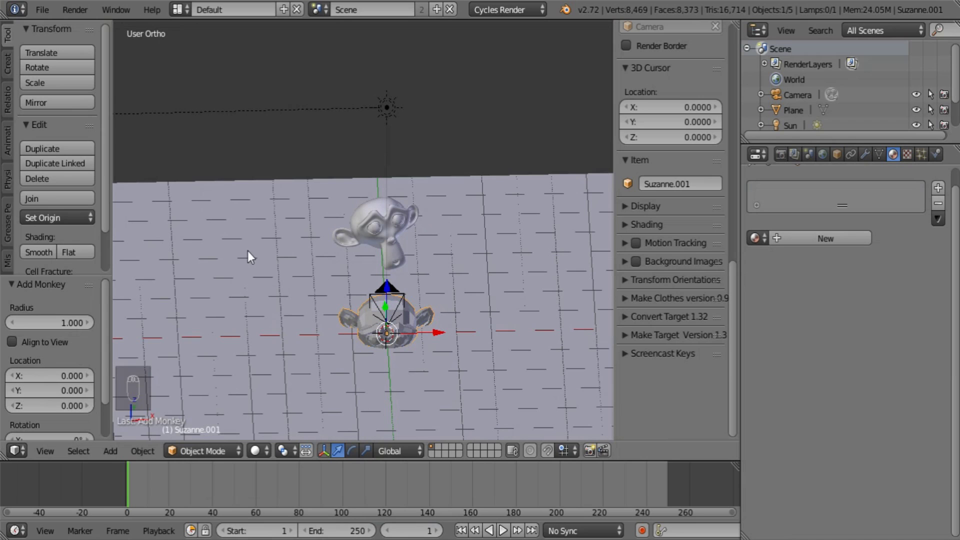
{"action": "key", "text": "ctrl+2"}
{"action": "left_click", "coordinate": [39, 252]}
- Move the new monkey beside the pink one, sliding it along X and raising it along Z
{"action": "middle_click_drag", "start_coordinate": [406, 361], "coordinate": [366, 313]}
{"action": "key", "text": "g"}
{"action": "left_click", "coordinate": [319, 257]}
{"action": "key", "text": "g"}
{"action": "key", "text": "x"}
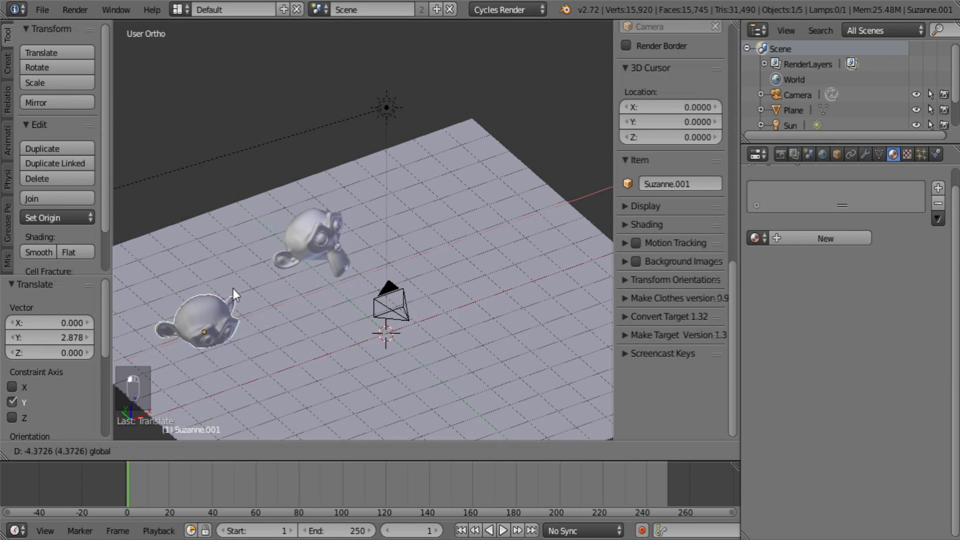
{"action": "left_click", "coordinate": [233, 293]}
{"action": "key", "text": "g"}
{"action": "key", "text": "x"}
{"action": "right_click", "coordinate": [297, 308]}
{"action": "key", "text": "g"}
{"action": "key", "text": "z"}
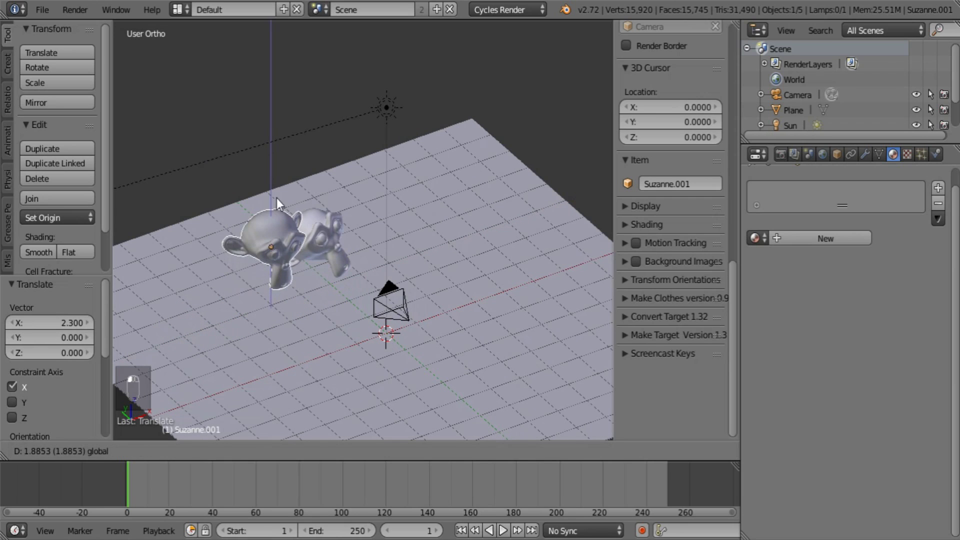
{"action": "left_click", "coordinate": [281, 217]}
- In camera view, adjust the new monkey along X and Z, then toward the camera along Y
{"action": "key", "text": "KP_0"}
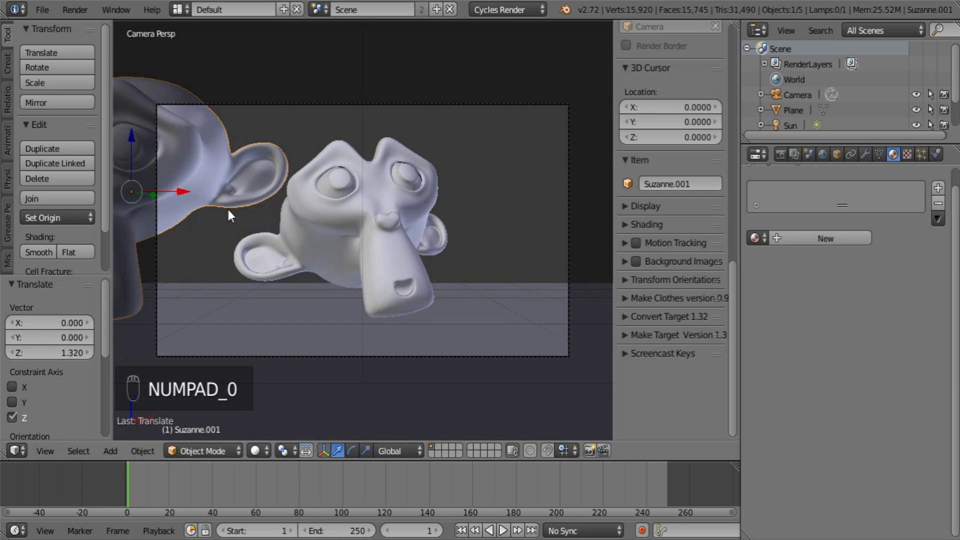
{"action": "left_click_drag", "start_coordinate": [163, 185], "coordinate": [281, 204]}
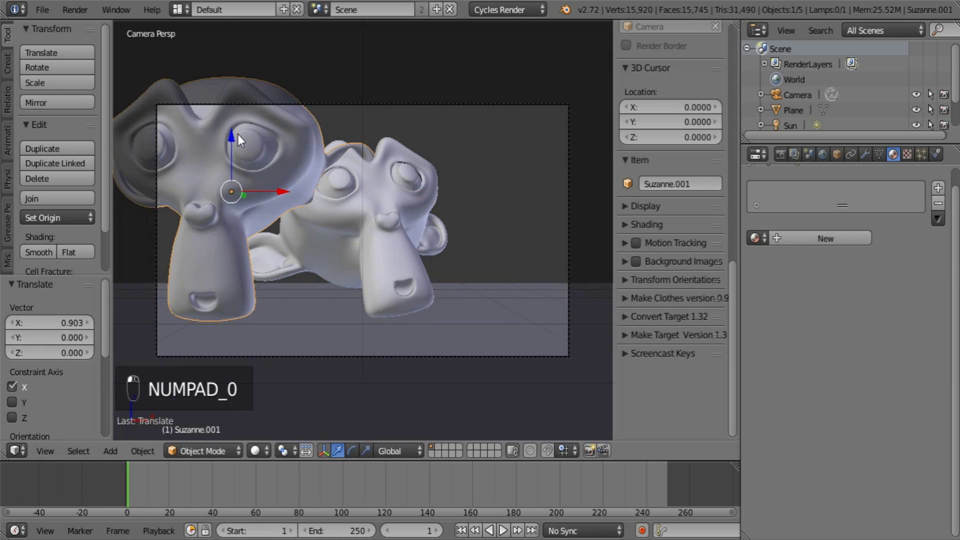
{"action": "left_click_drag", "start_coordinate": [239, 134], "coordinate": [230, 298]}
{"action": "key", "text": "g"}
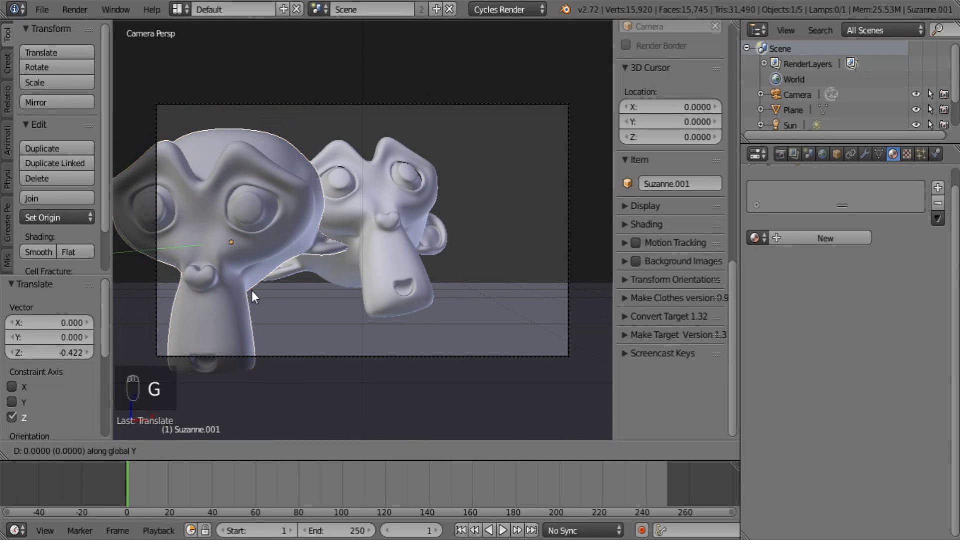
{"action": "key", "text": "y"}
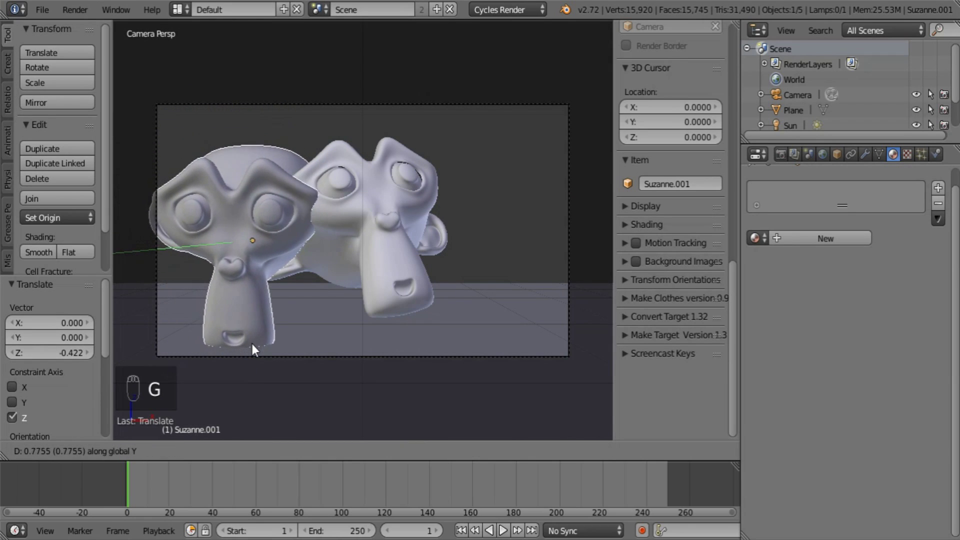
{"action": "left_click", "coordinate": [248, 345]}
- Tilt the new monkey with a standard rotation followed by a trackball rotation
{"action": "key", "text": "r"}
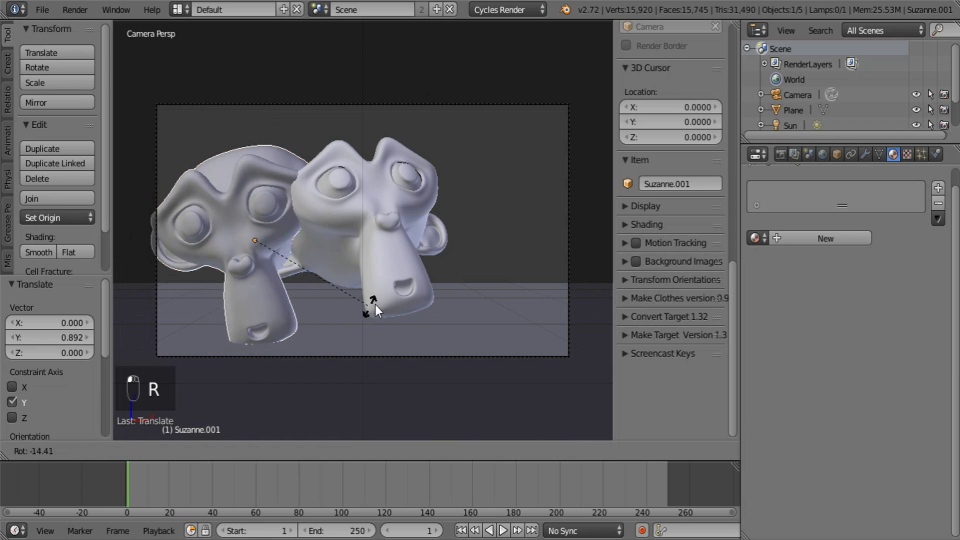
{"action": "left_click", "coordinate": [347, 287]}
{"action": "key", "text": "r"}
{"action": "key", "text": "r"}
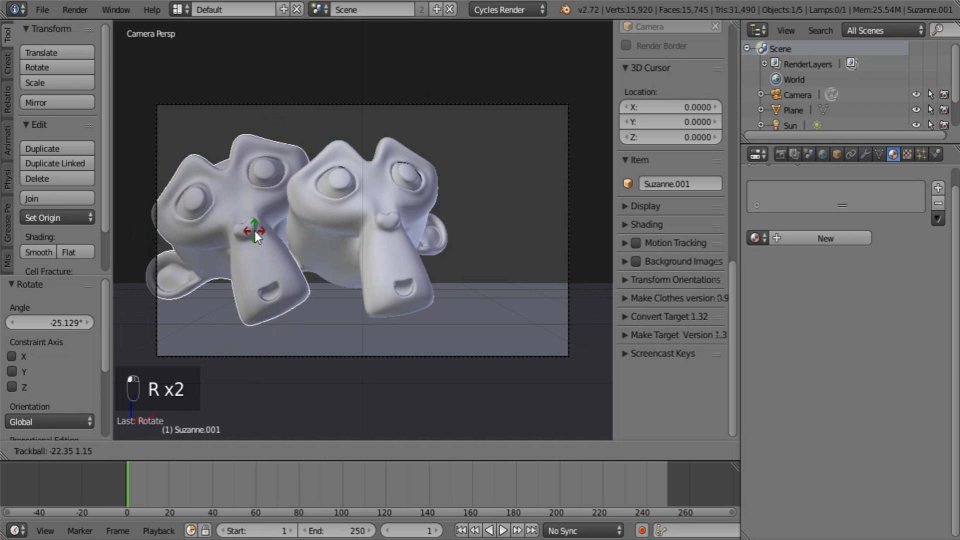
{"action": "left_click", "coordinate": [255, 231]}
- Select both monkeys and shift them right together to frame them in the camera
{"action": "key", "text": "a"}
{"action": "right_click", "coordinate": [307, 237]}
{"action": "right_click", "coordinate": [269, 210], "text": "shift"}
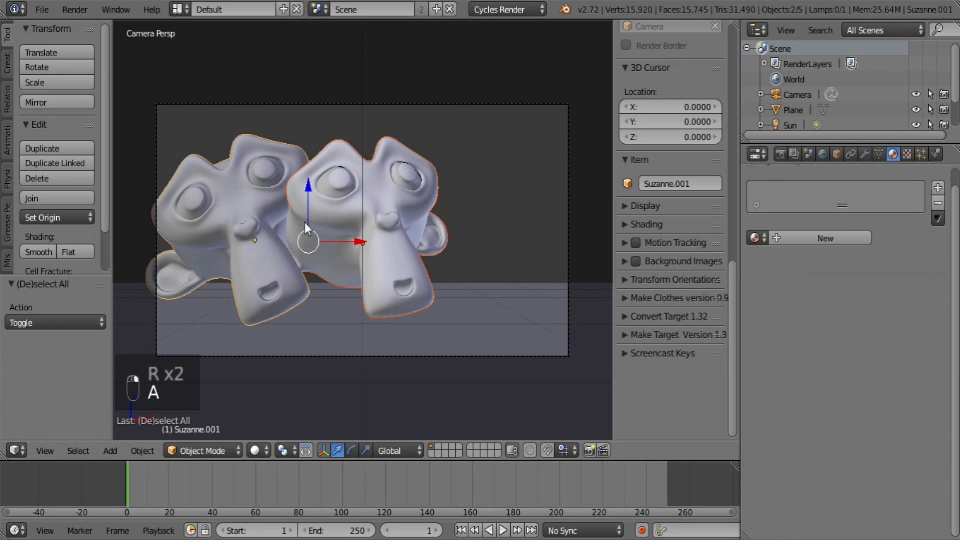
{"action": "right_click_drag", "start_coordinate": [305, 223], "coordinate": [406, 239]}
{"action": "key", "text": "a"}
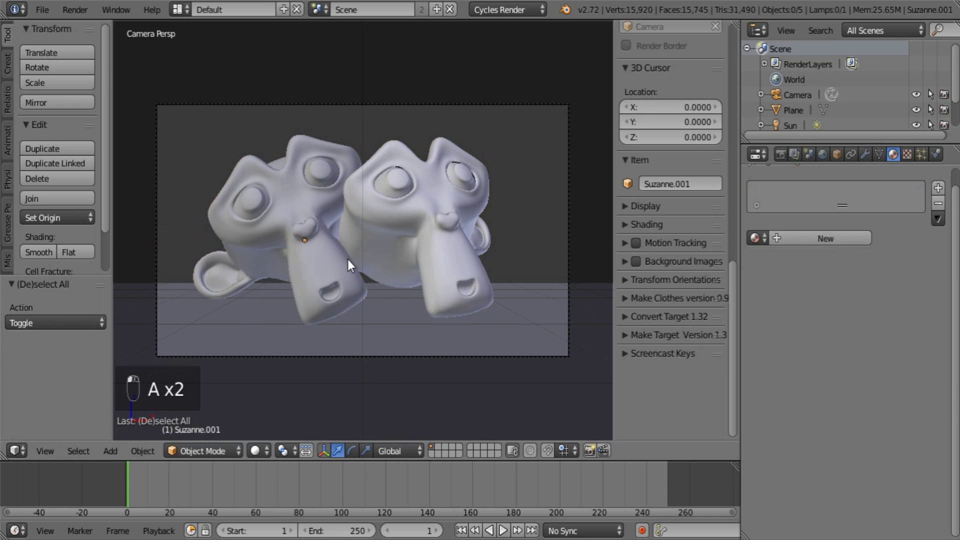
{"action": "middle_click_drag", "start_coordinate": [529, 292], "coordinate": [364, 307]}
- Render the two-monkey scene from the camera and review the result
{"action": "key", "text": "F12"}
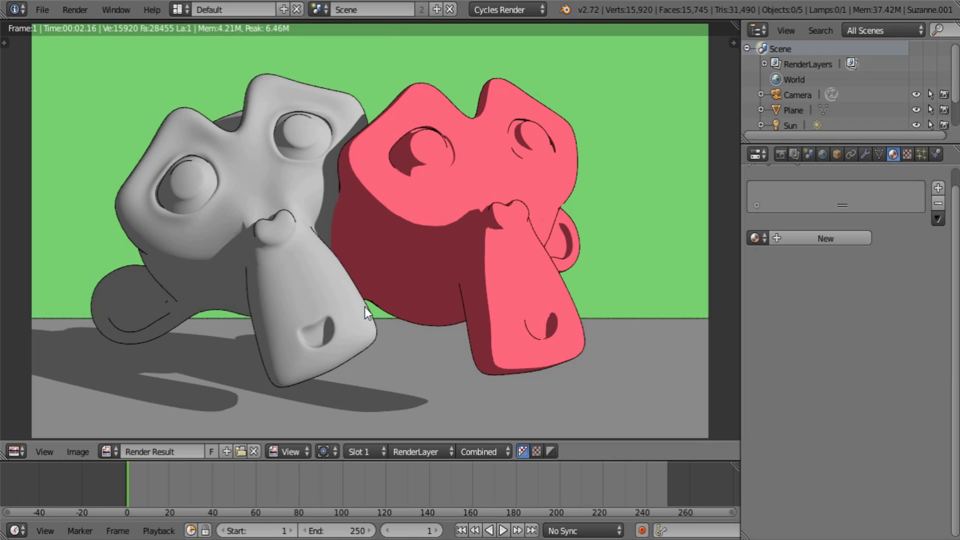
{"action": "middle_click_drag", "start_coordinate": [381, 114], "coordinate": [381, 136]}
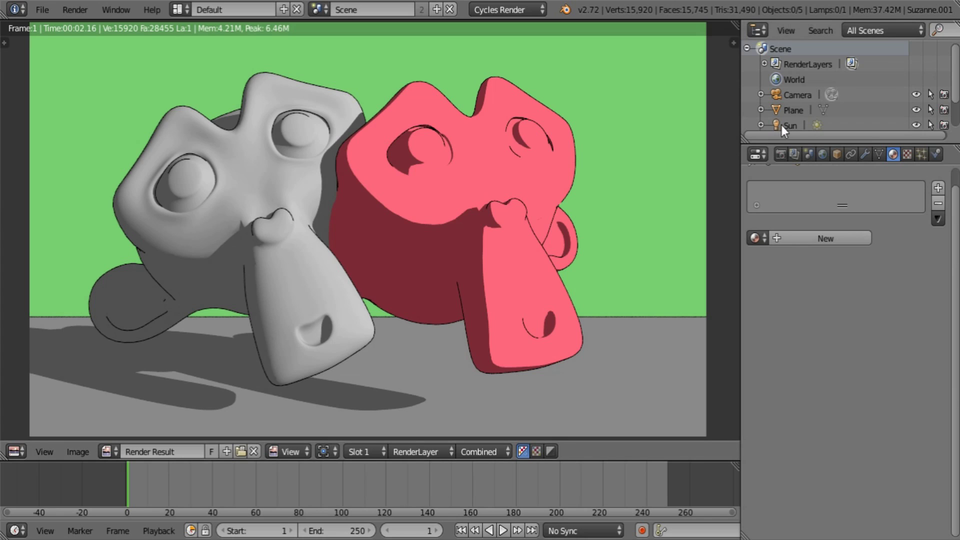
{"action": "left_click", "coordinate": [780, 154]}
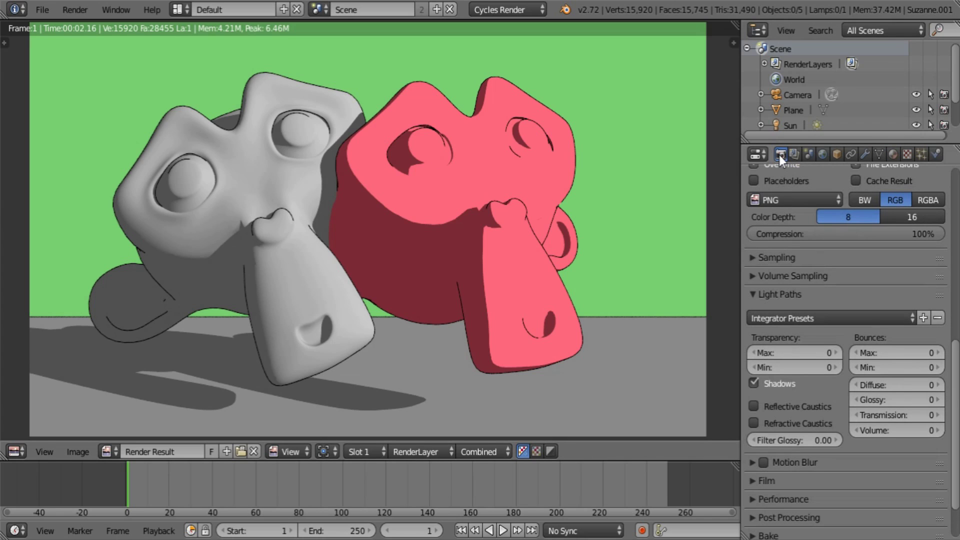
{"action": "left_click", "coordinate": [784, 294]}
- Set Sampling Render and Preview samples to 5 and render the scene again
{"action": "left_click", "coordinate": [786, 257]}
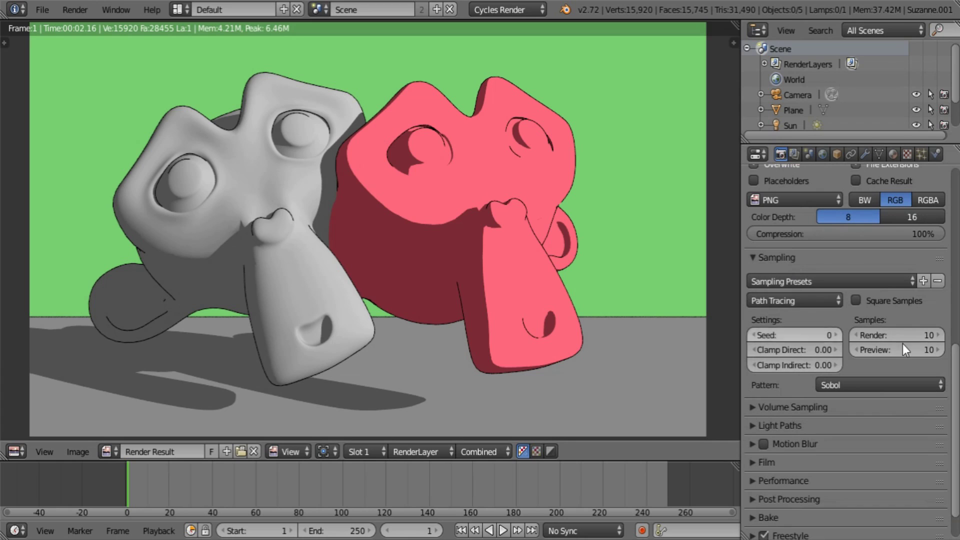
{"action": "left_click", "coordinate": [912, 332]}
{"action": "type", "text": "5"}
{"action": "key", "text": "Tab"}
{"action": "type", "text": "5"}
{"action": "key", "text": "Return"}
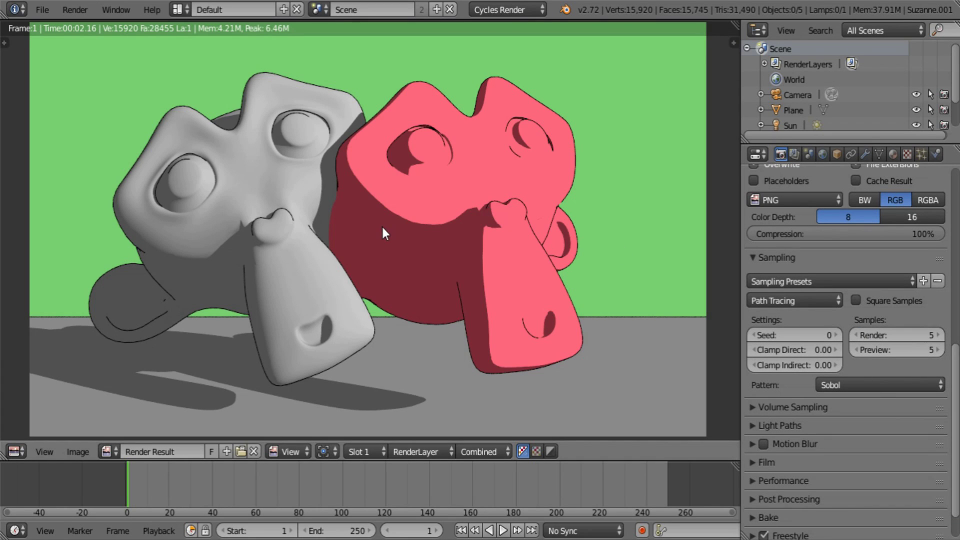
{"action": "key", "text": "F12"}
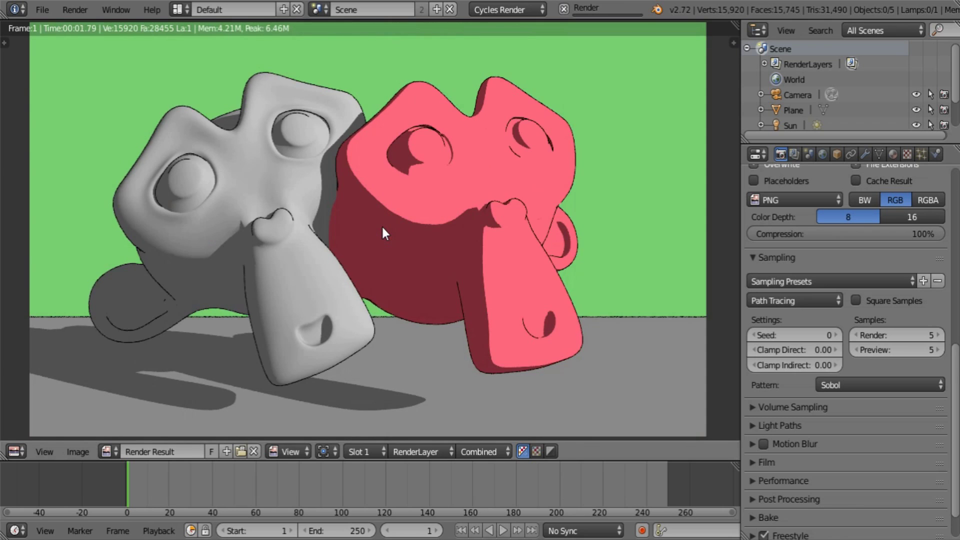
{"action": "scroll", "coordinate": [387, 257], "scroll_direction": "up", "scroll_amount": 4}
{"action": "middle_click_drag", "start_coordinate": [344, 187], "coordinate": [514, 347]}
{"action": "scroll", "coordinate": [469, 326], "scroll_direction": "up", "scroll_amount": 6}
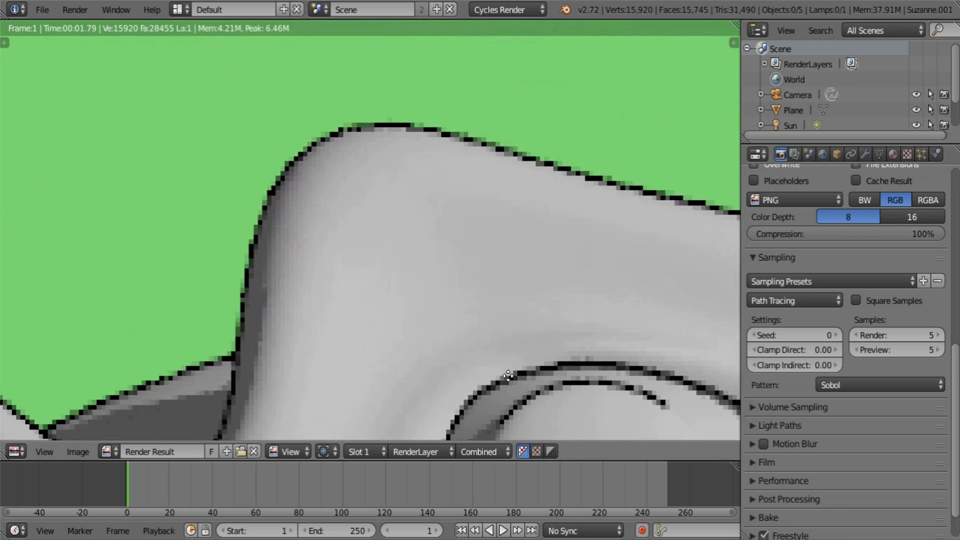
{"action": "middle_click_drag", "start_coordinate": [345, 332], "coordinate": [545, 206]}
{"action": "middle_click_drag", "start_coordinate": [456, 313], "coordinate": [513, 214]}
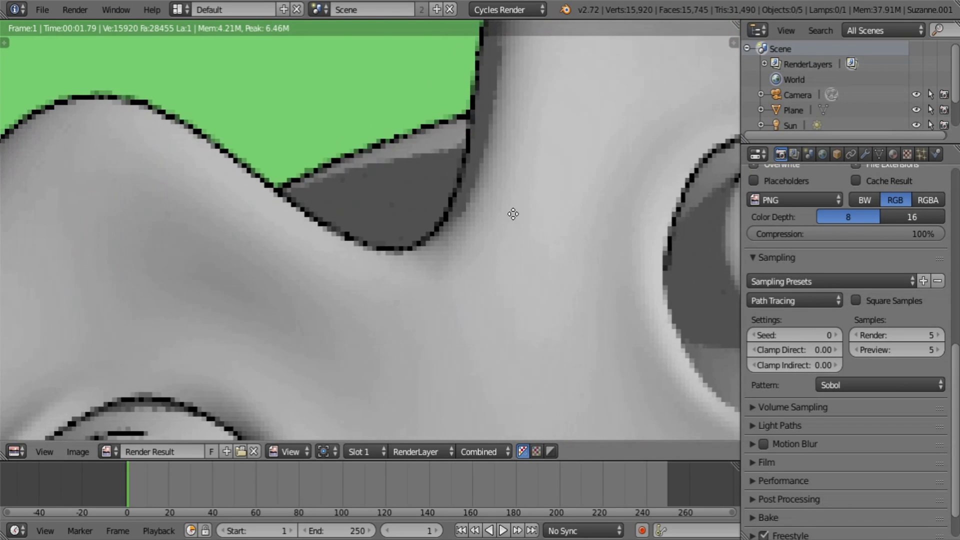
{"action": "scroll", "coordinate": [440, 281], "scroll_direction": "up", "scroll_amount": 6}
{"action": "scroll", "coordinate": [448, 197], "scroll_direction": "up", "scroll_amount": 1}
{"action": "middle_click_drag", "start_coordinate": [332, 101], "coordinate": [362, 161]}
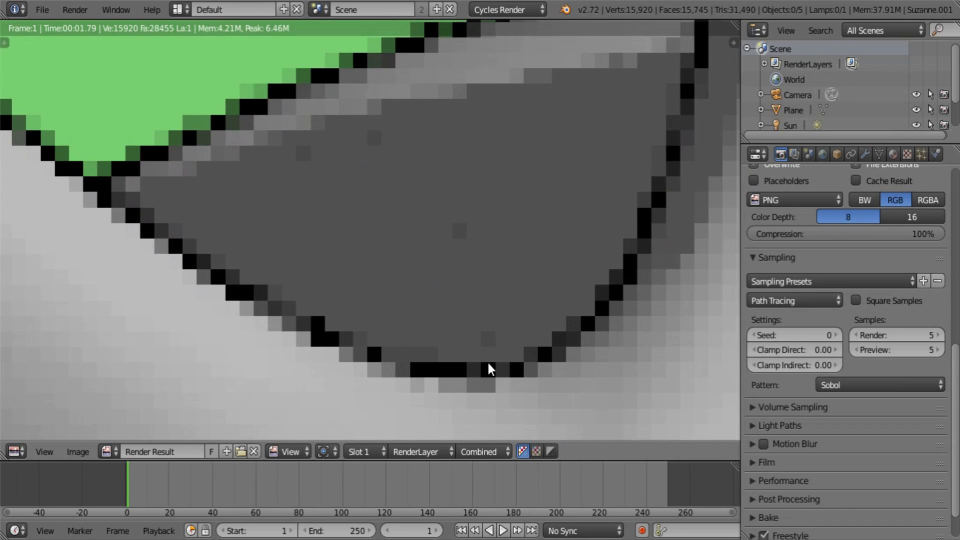
{"action": "scroll", "coordinate": [490, 369], "scroll_direction": "down", "scroll_amount": 8}
{"action": "middle_click_drag", "start_coordinate": [635, 341], "coordinate": [476, 283]}
{"action": "scroll", "coordinate": [476, 283], "scroll_direction": "down", "scroll_amount": 1}
{"action": "scroll", "coordinate": [484, 274], "scroll_direction": "up", "scroll_amount": 1}
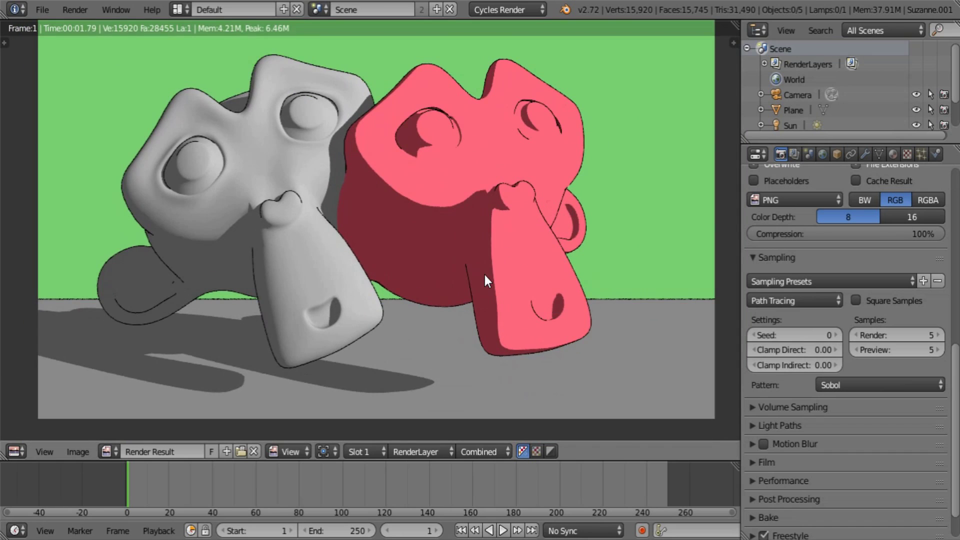